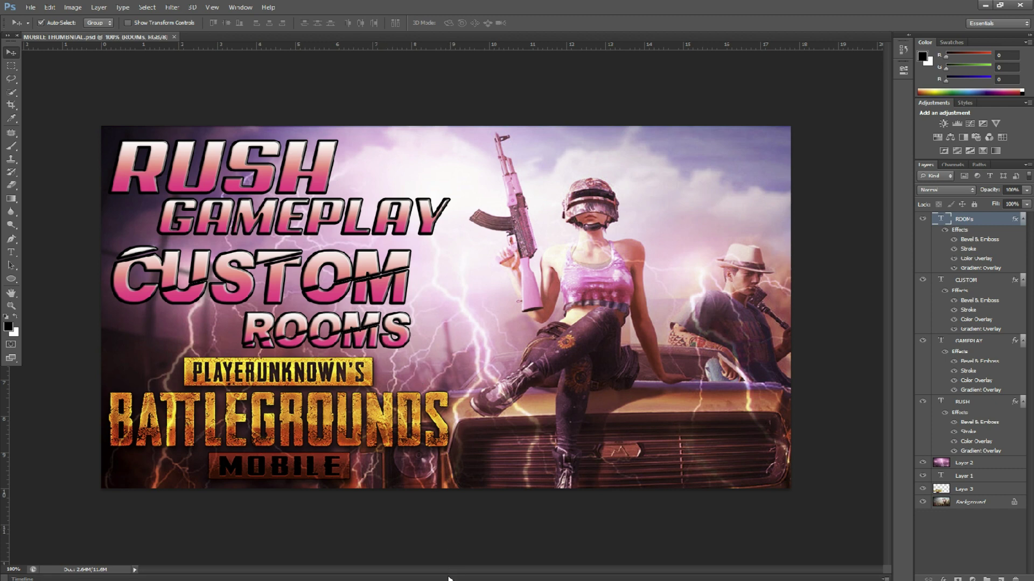
Minimize Photoshop with Win+D so the desktop and its THUMBNAIL CLASS folder show
key(super+d)
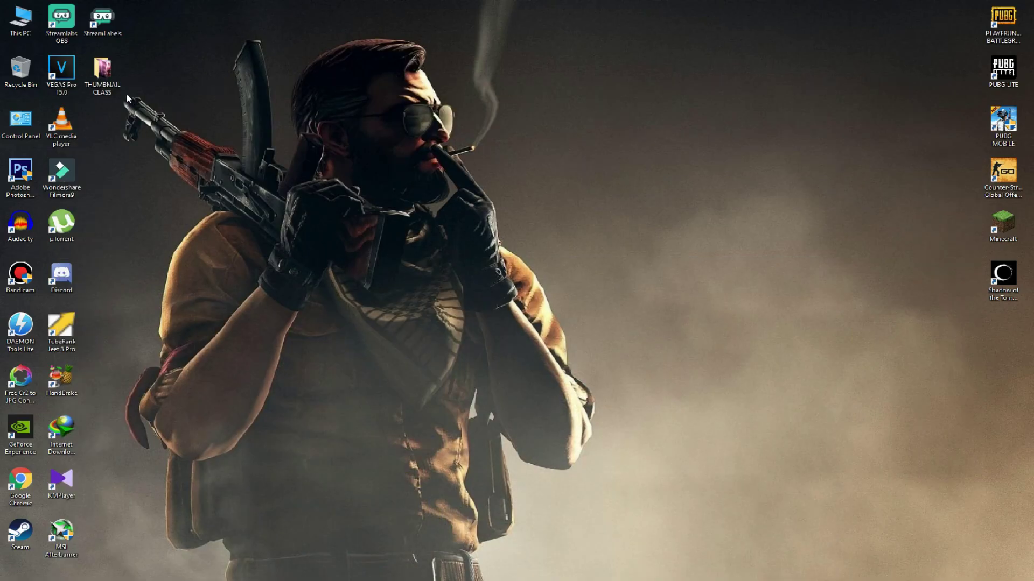
Refresh the desktop, open THUMBNAIL CLASS, and view PUBG MOBILE THUMBNAIL full-size
right_click(237, 157)
click(259, 186)
double_click(102, 73)
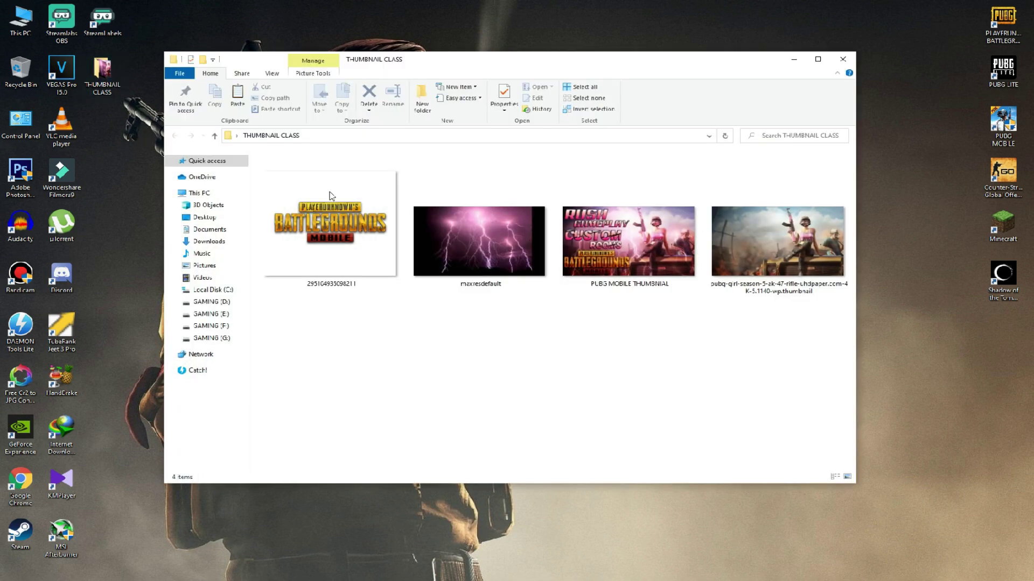
drag(780, 344, 225, 189)
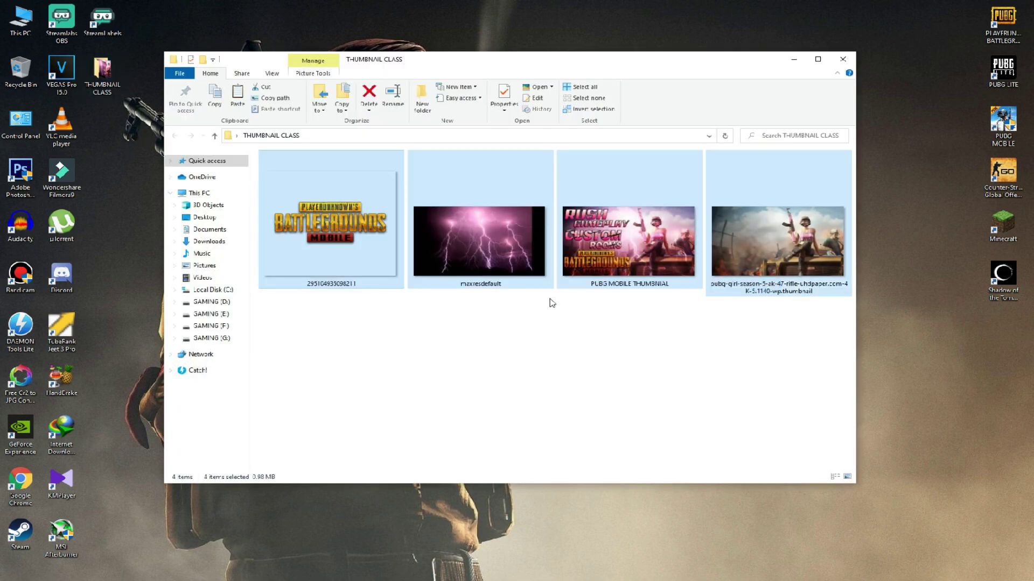
click(680, 334)
click(658, 269)
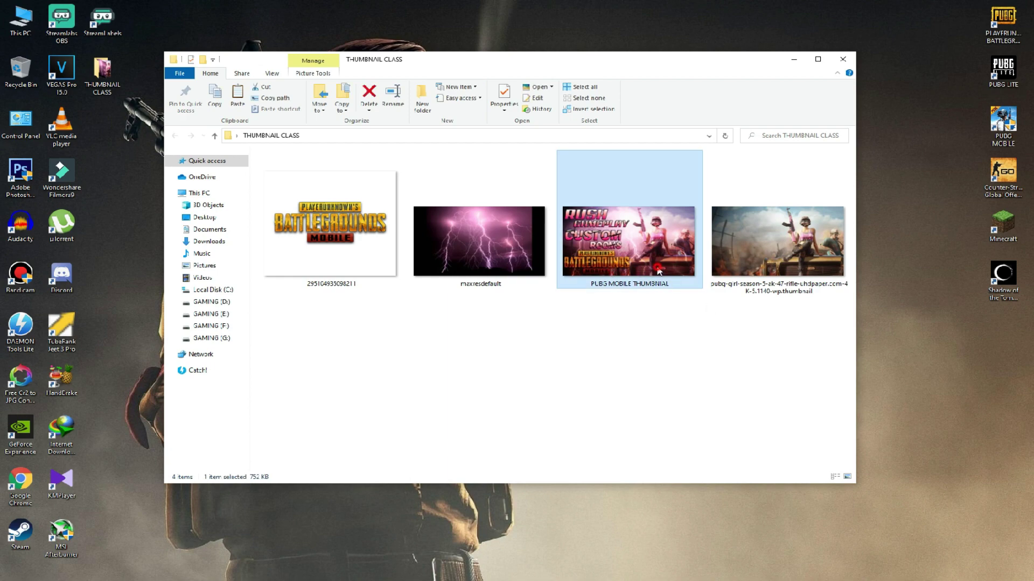
double_click(659, 271)
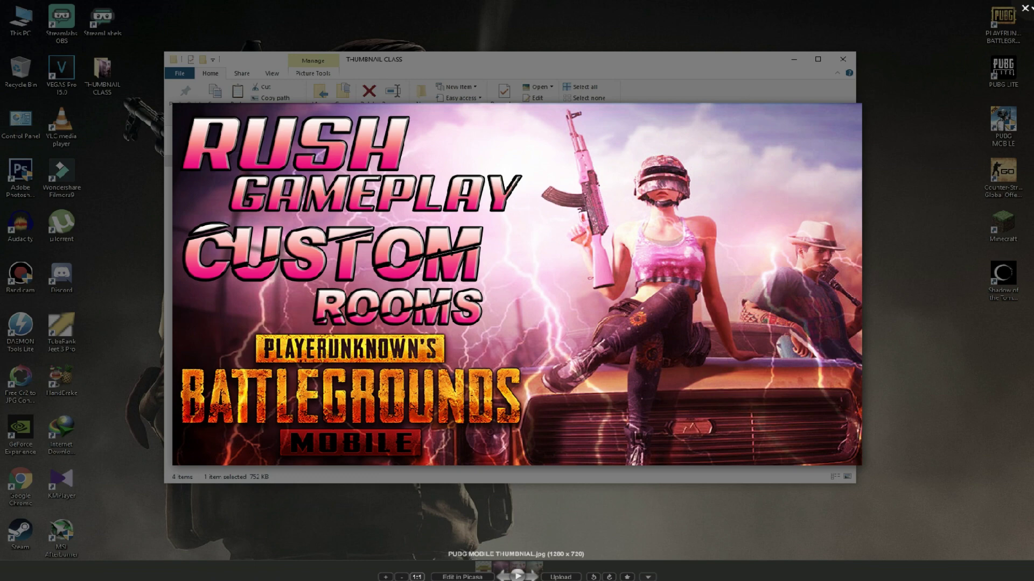
Close the preview and select the pubg girl wallpaper, maxresdefault lightning and PUBG logo images in turn
key(Escape)
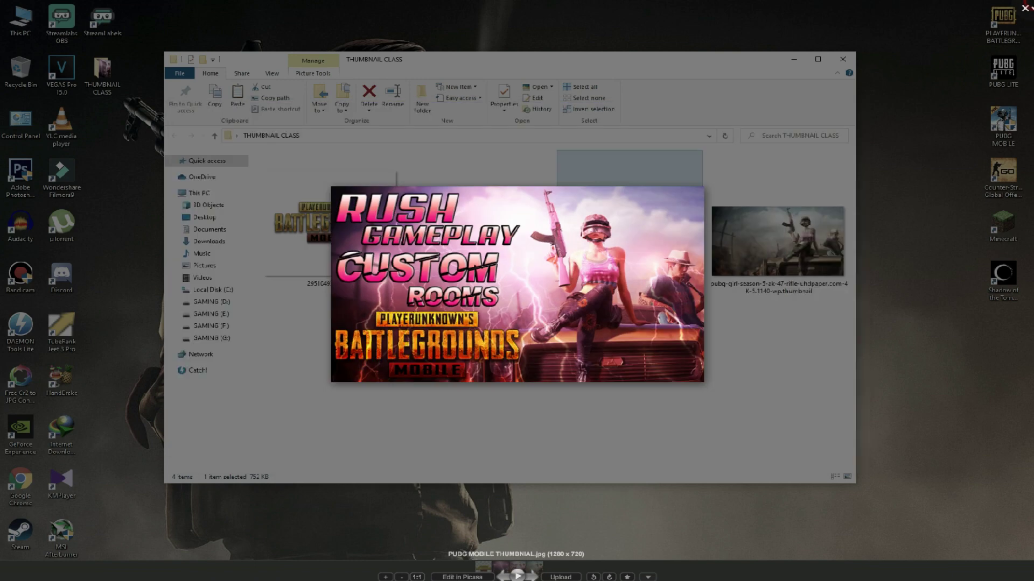
click(803, 327)
click(791, 254)
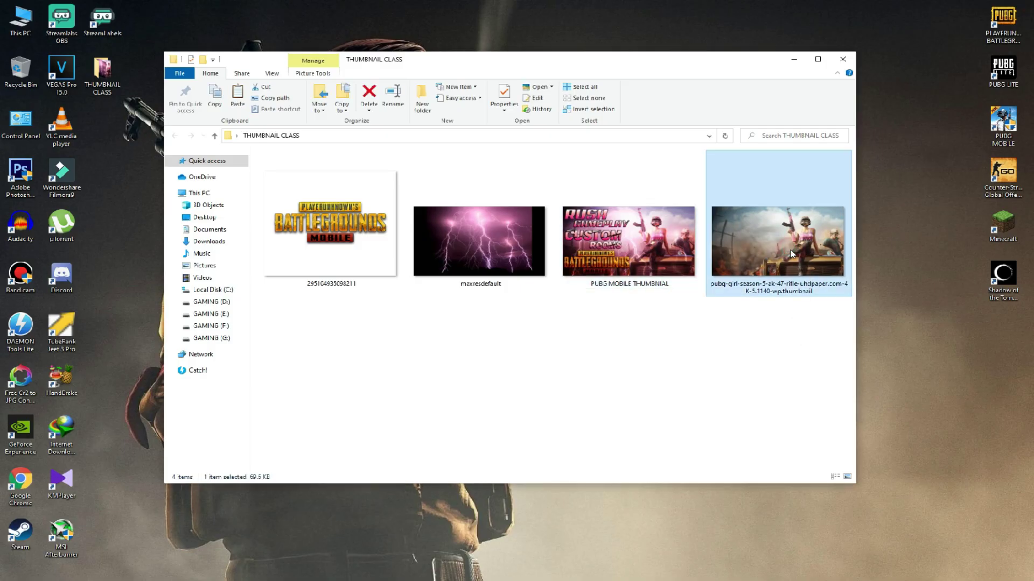
click(467, 258)
ctrl+click(355, 245)
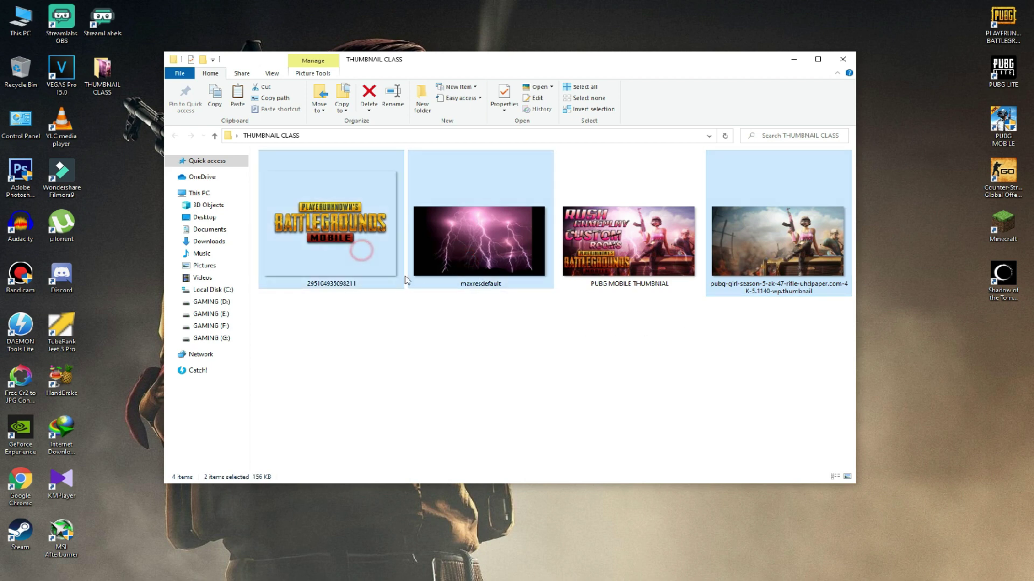
click(705, 355)
click(786, 253)
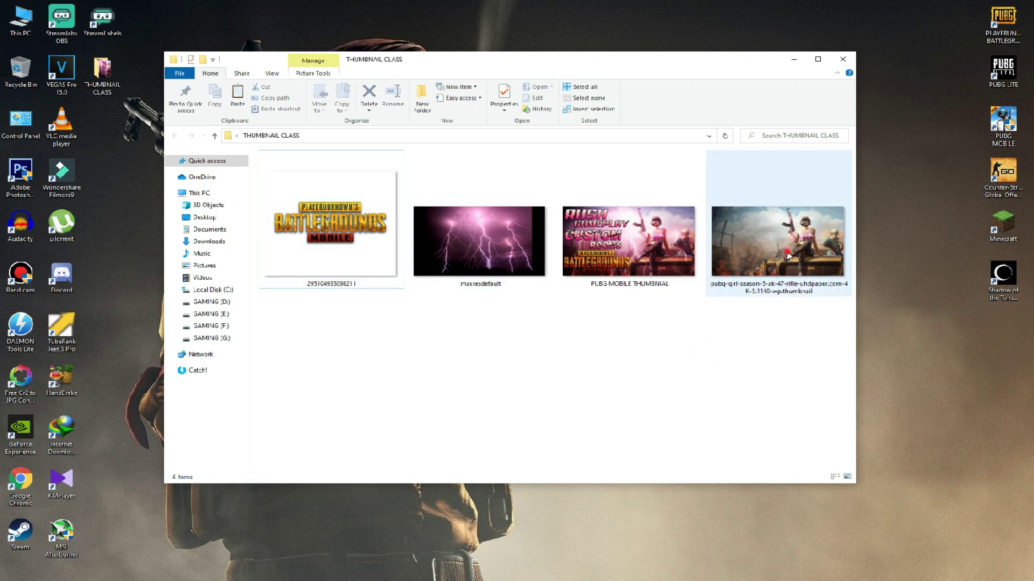
click(453, 256)
click(315, 284)
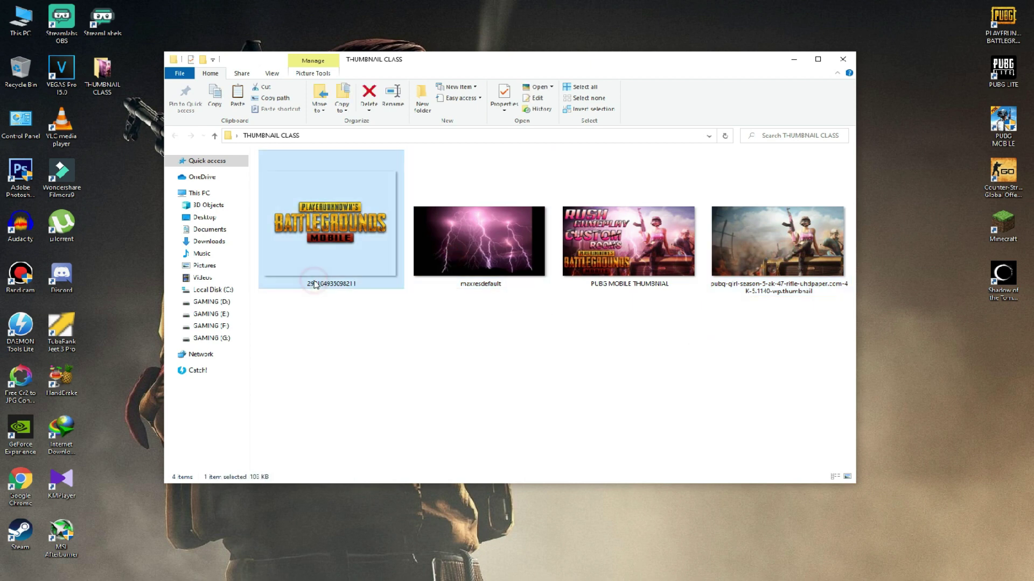
right_click(891, 373)
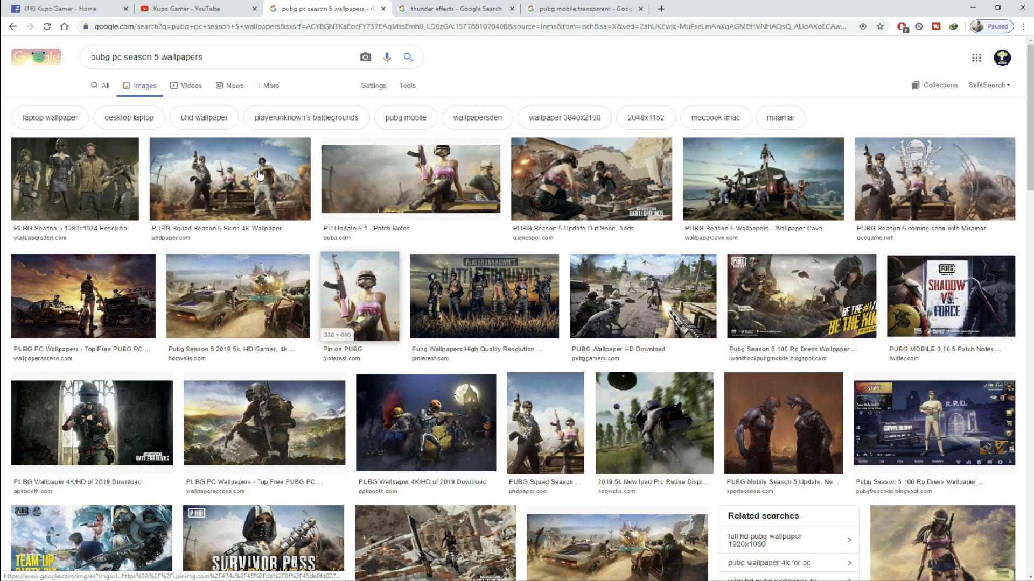
Preview the PC Update 5.1 and Survivor Pass images from the 'pubg pc season 5 wallpapers' results
drag(210, 58, 67, 63)
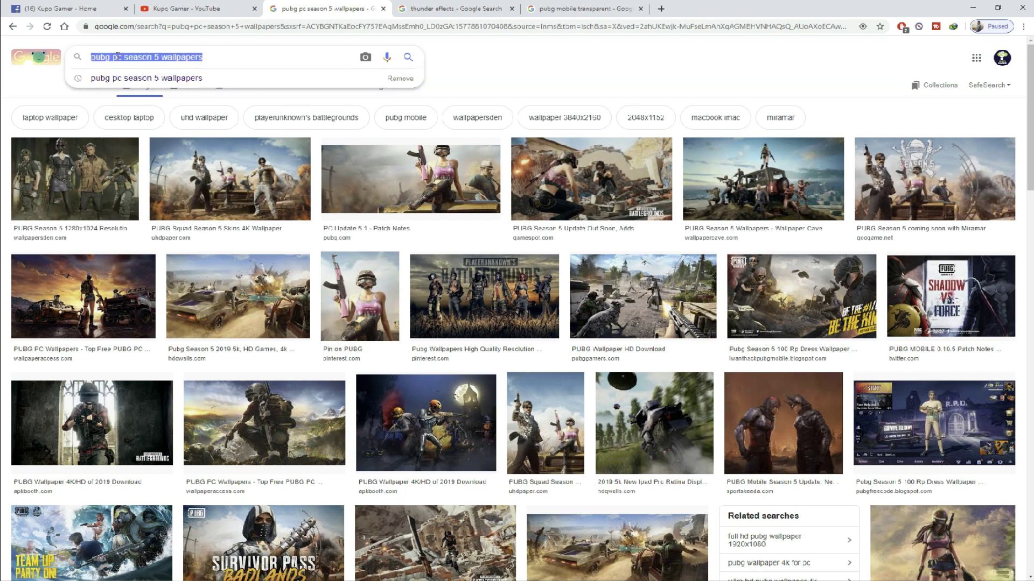
click(6, 80)
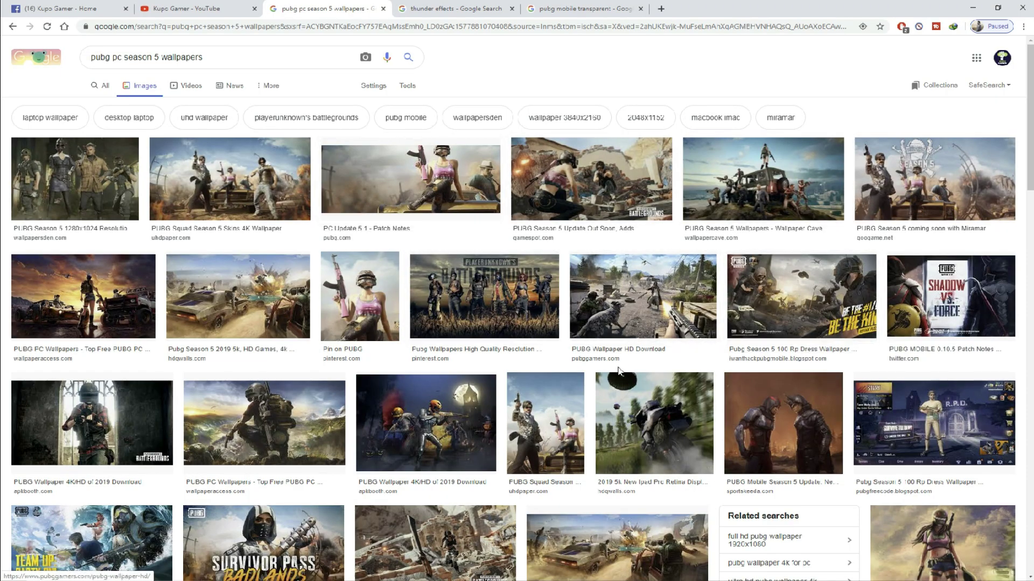
scroll(754, 301, down, 8)
scroll(621, 380, down, 4)
scroll(620, 381, up, 4)
click(415, 178)
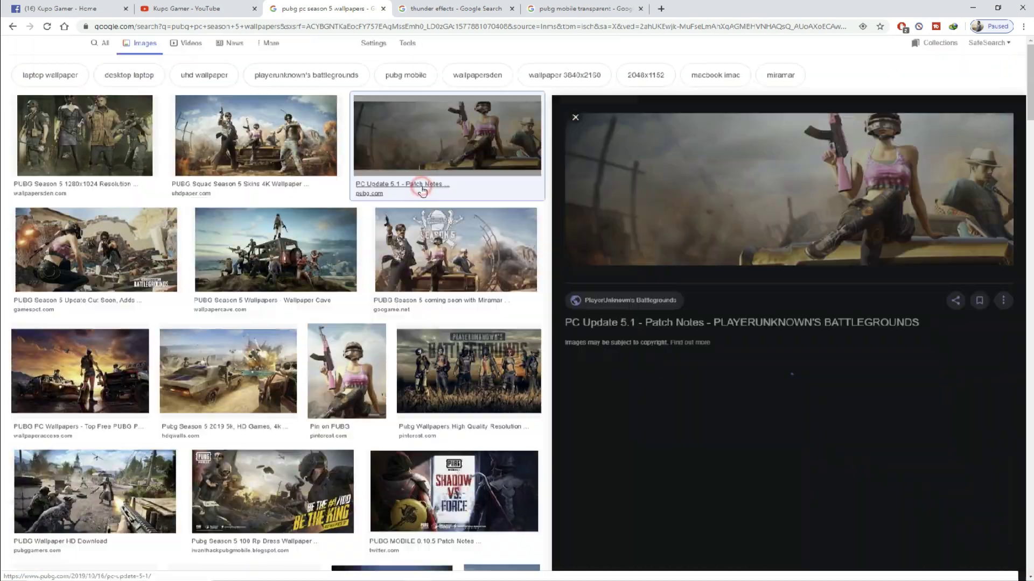
click(633, 354)
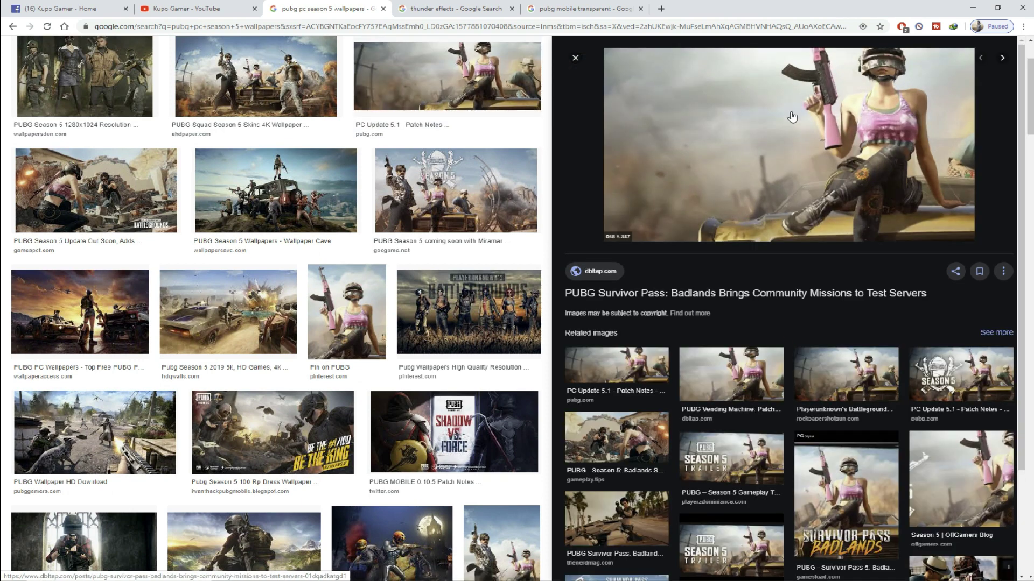
Review the 'thunder effects' image search results
click(479, 5)
scroll(480, 113, up, 2)
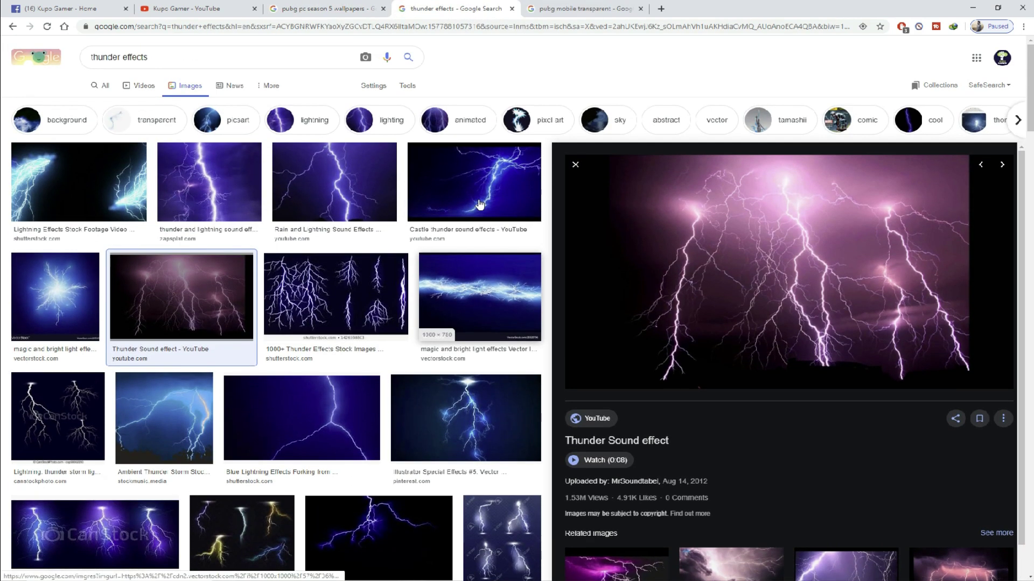
click(175, 55)
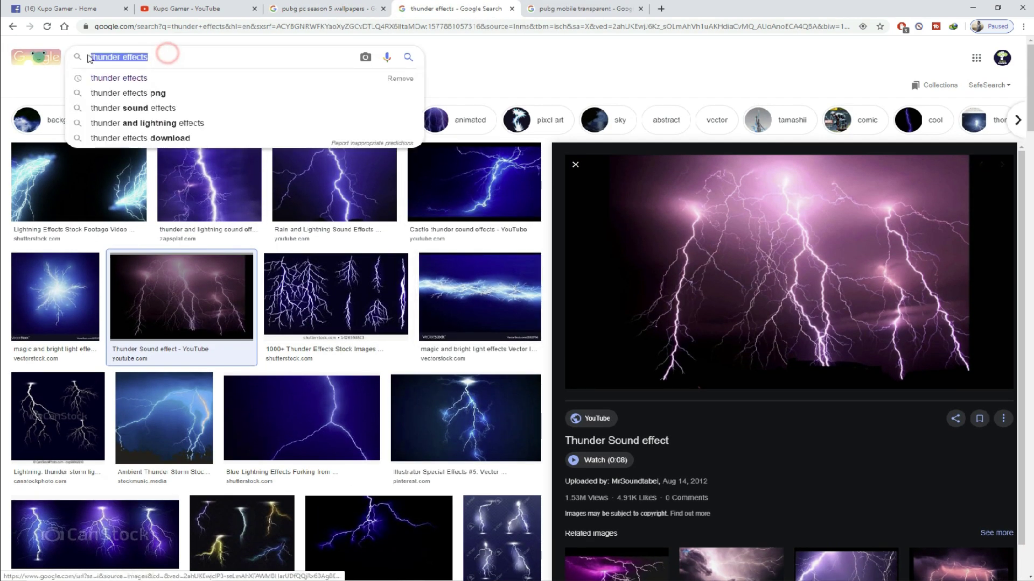
click(2, 185)
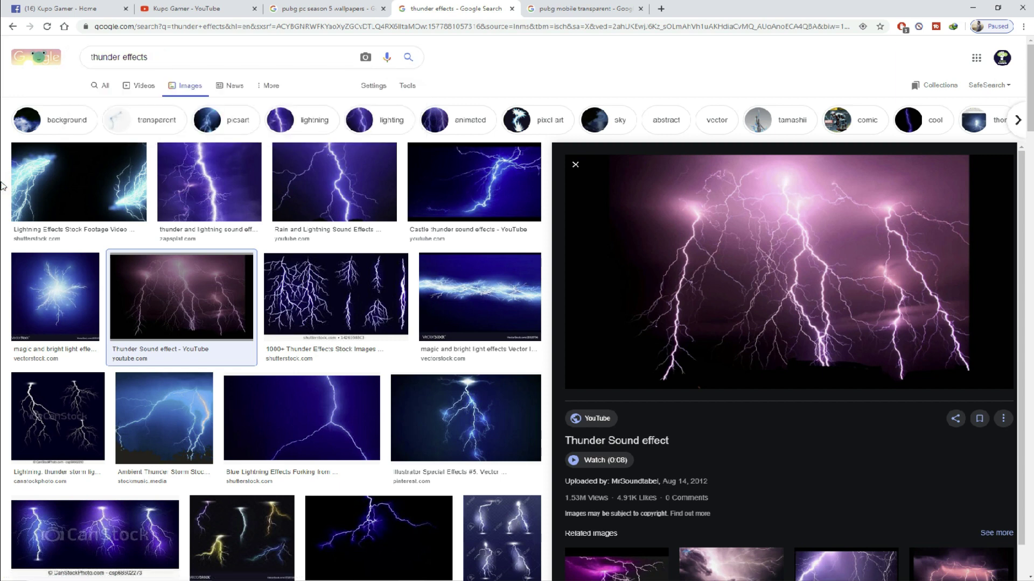
mouse_move(788, 268)
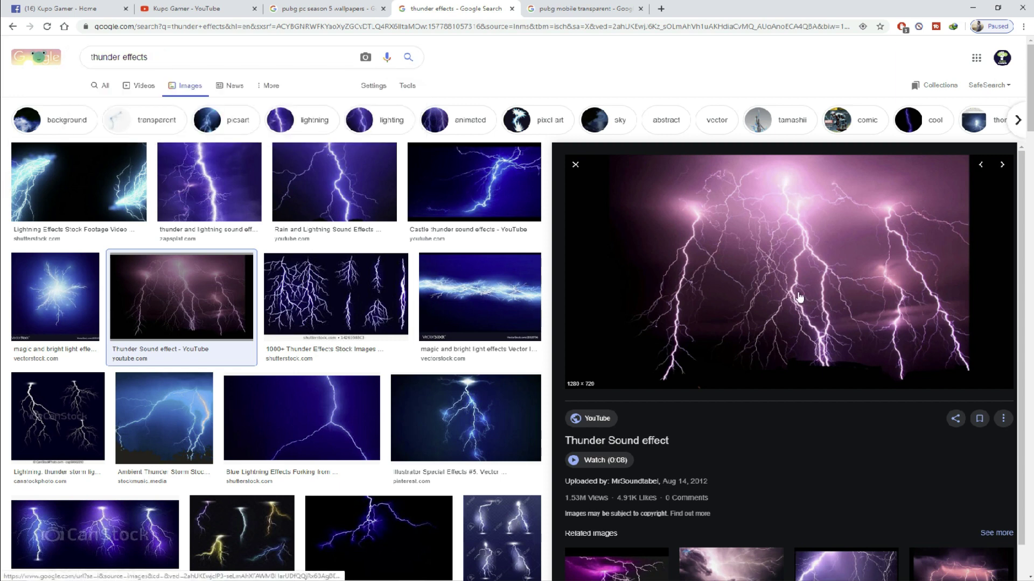
Preview the transparent PUBG Mobile logo, then minimize Chrome and refresh the desktop
click(571, 8)
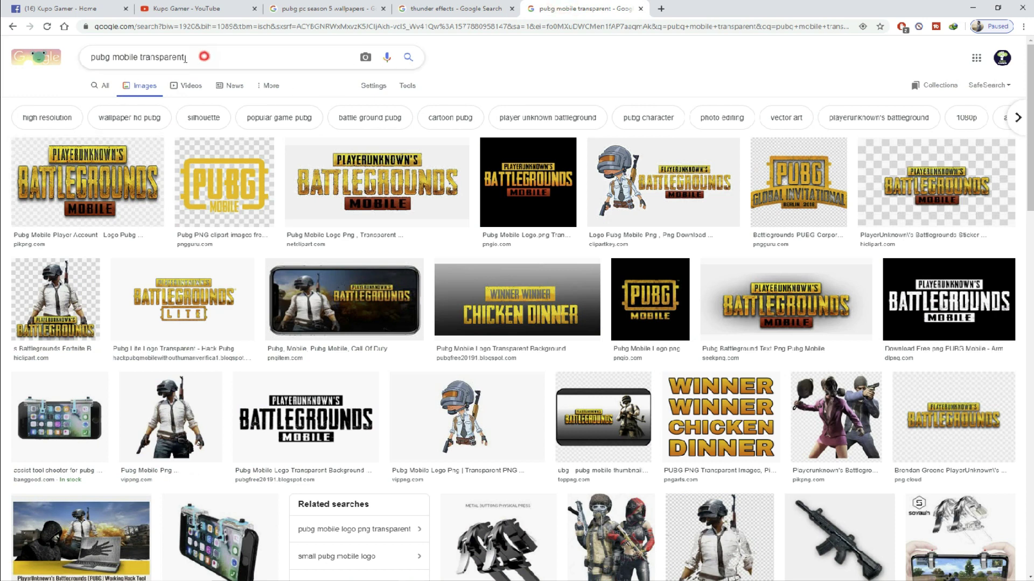
drag(203, 57, 59, 64)
click(117, 185)
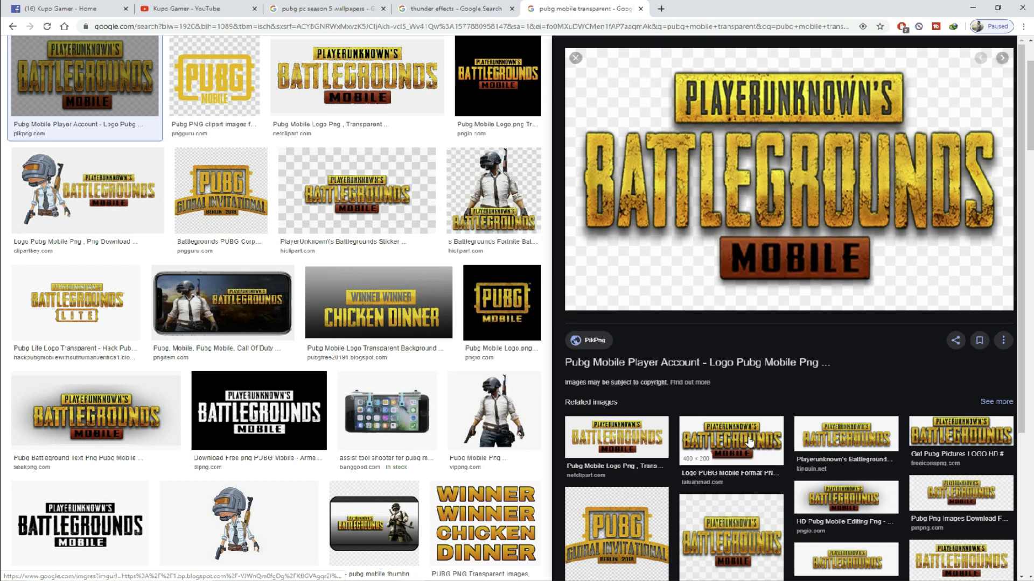
click(575, 57)
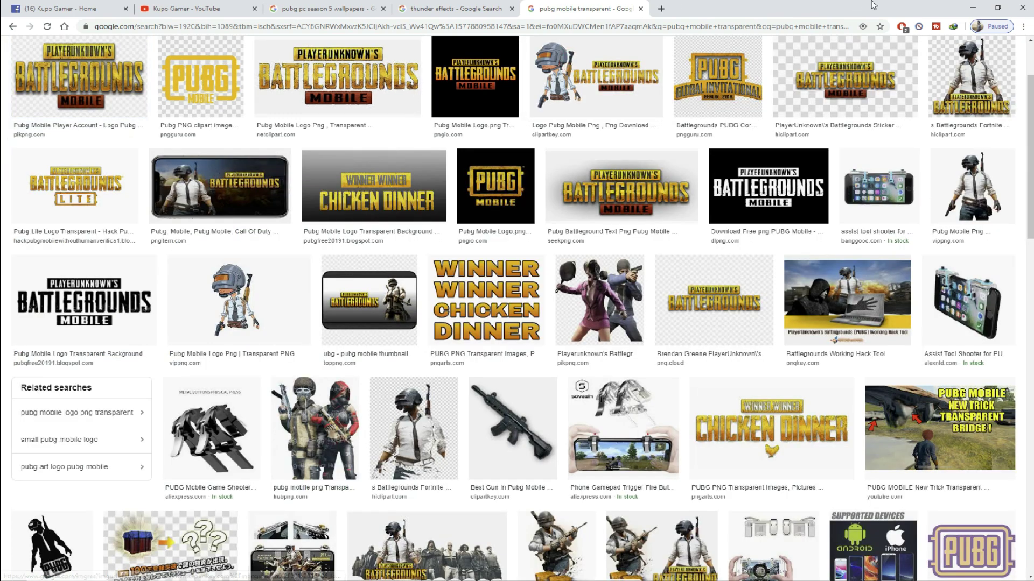
click(968, 5)
right_click(747, 179)
click(759, 205)
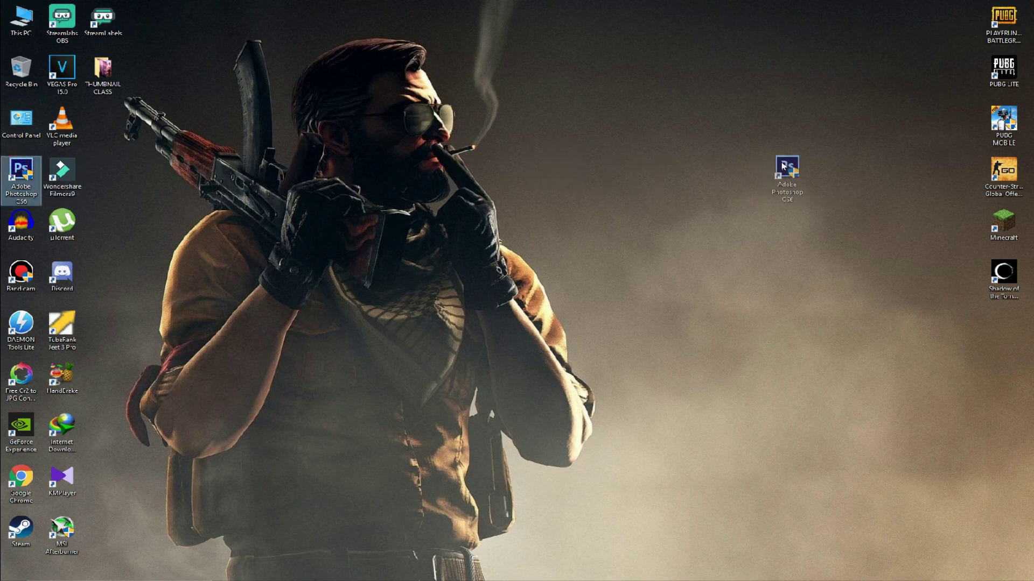
Drag the Photoshop CS6 shortcut to the middle of the desktop and deselect it
drag(7, 161, 785, 170)
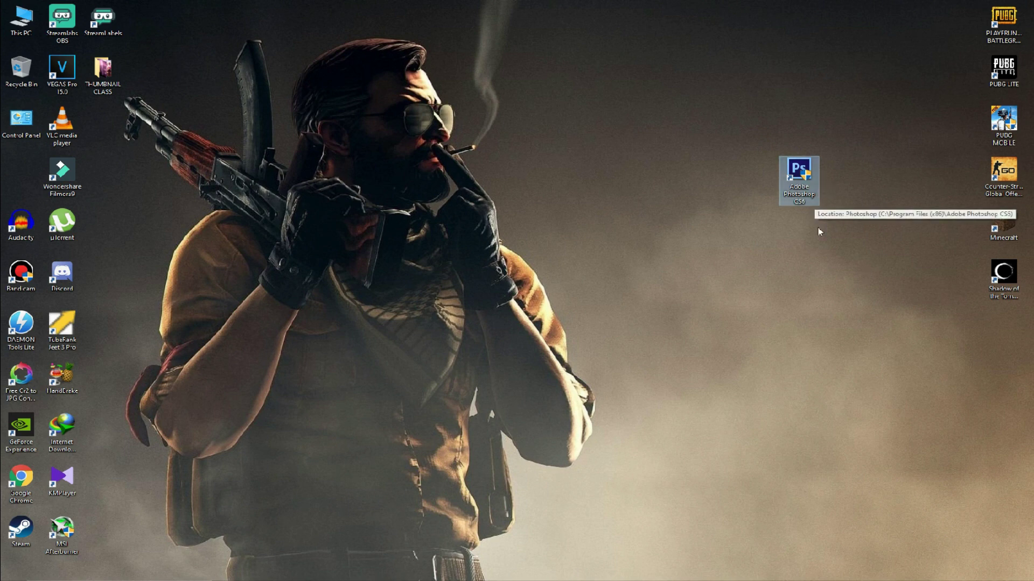
click(821, 246)
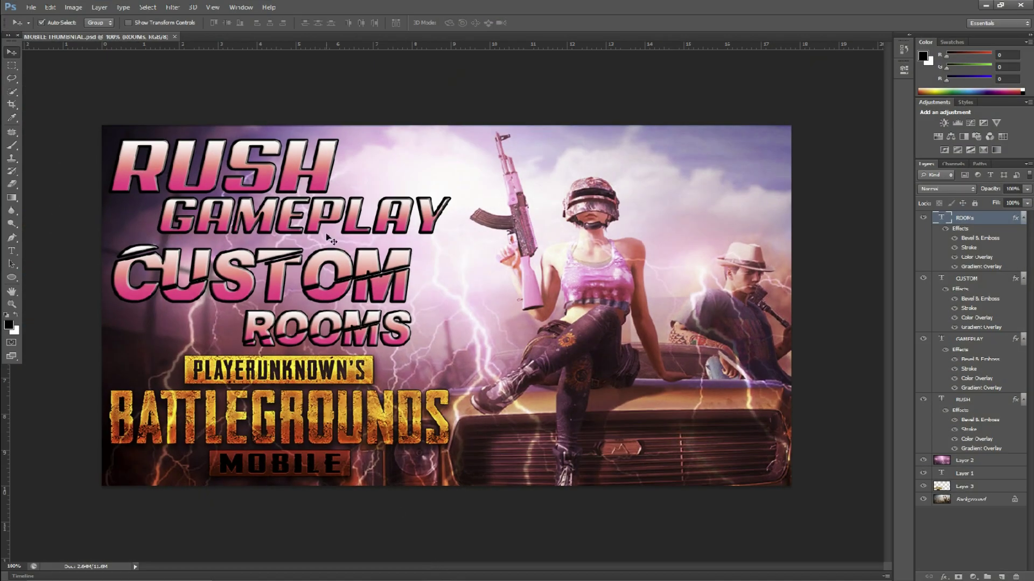
Open the logo, lightning and character wallpaper images from THUMBNAIL CLASS, closing MOBILE THUMBNAIL
click(31, 7)
click(44, 32)
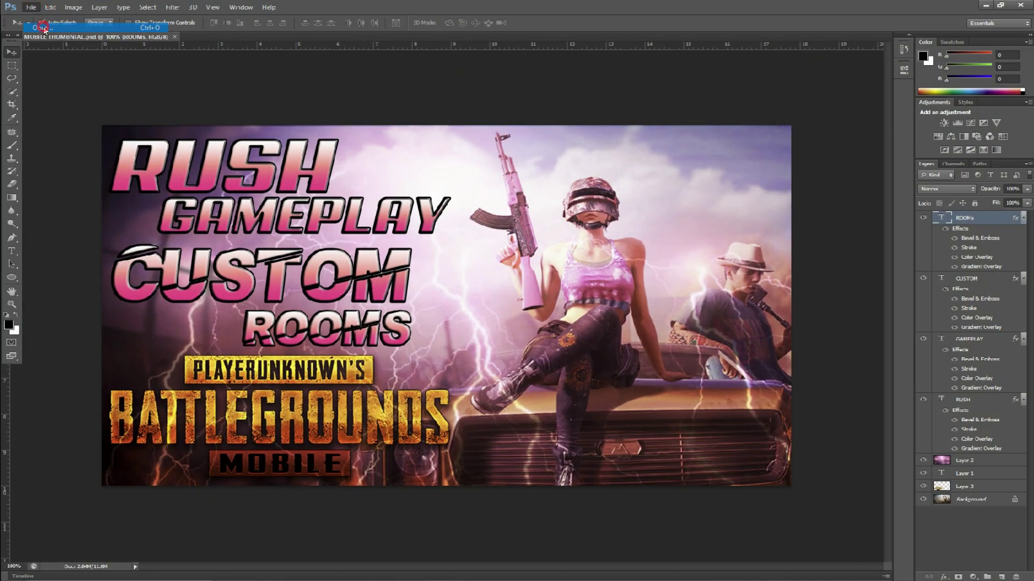
click(108, 129)
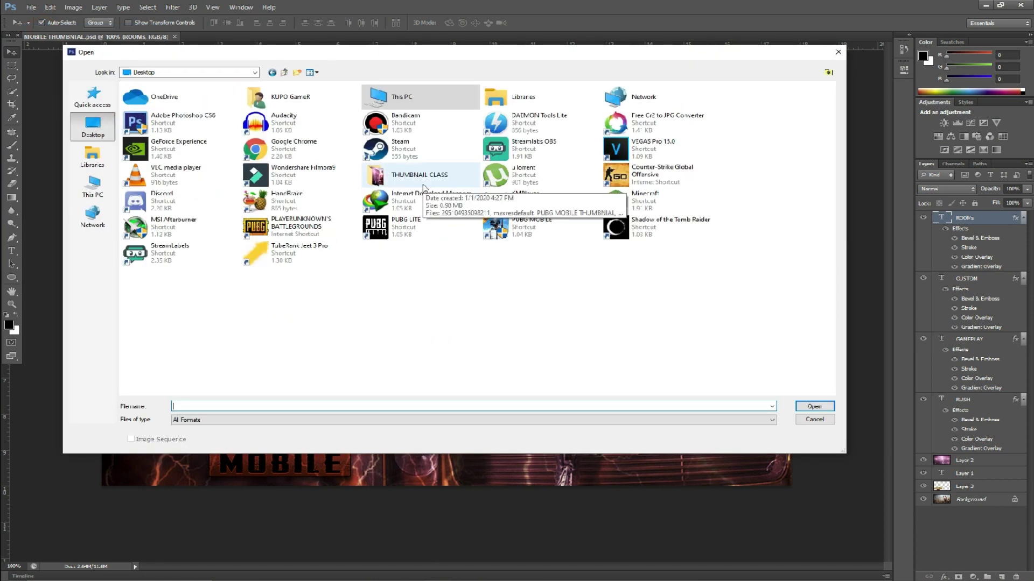
double_click(423, 186)
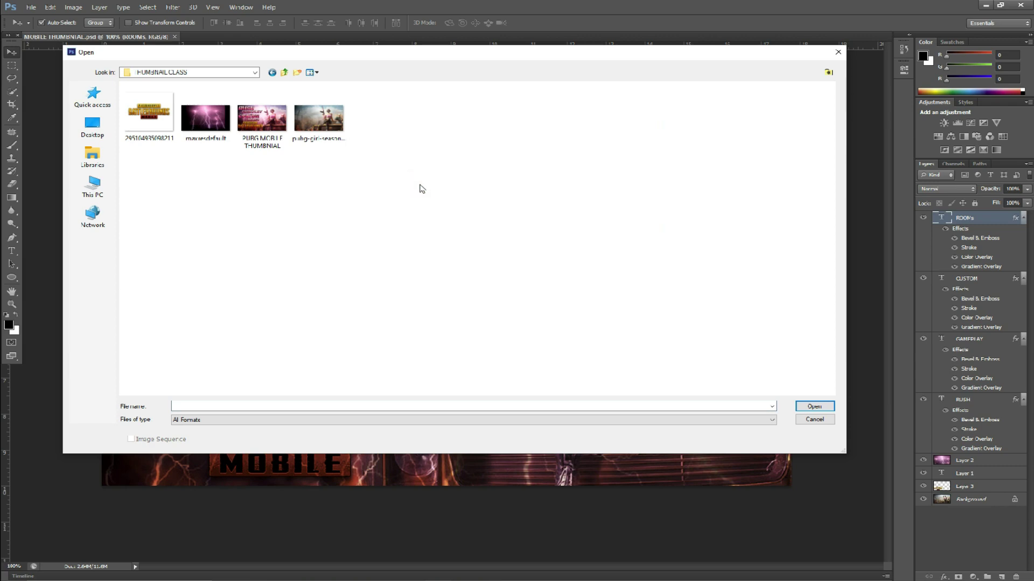
click(205, 119)
ctrl+click(150, 114)
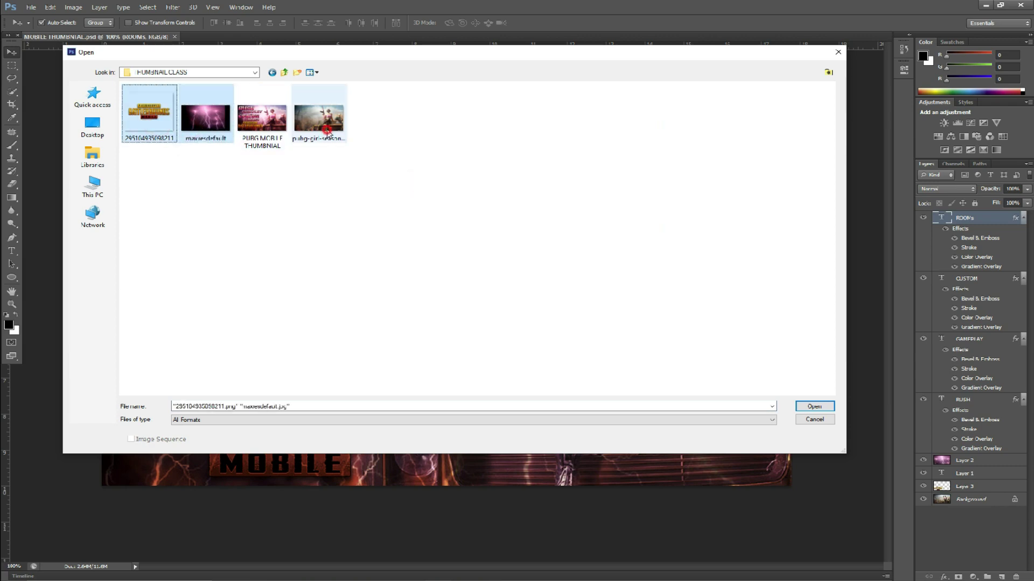
ctrl+click(319, 120)
click(814, 406)
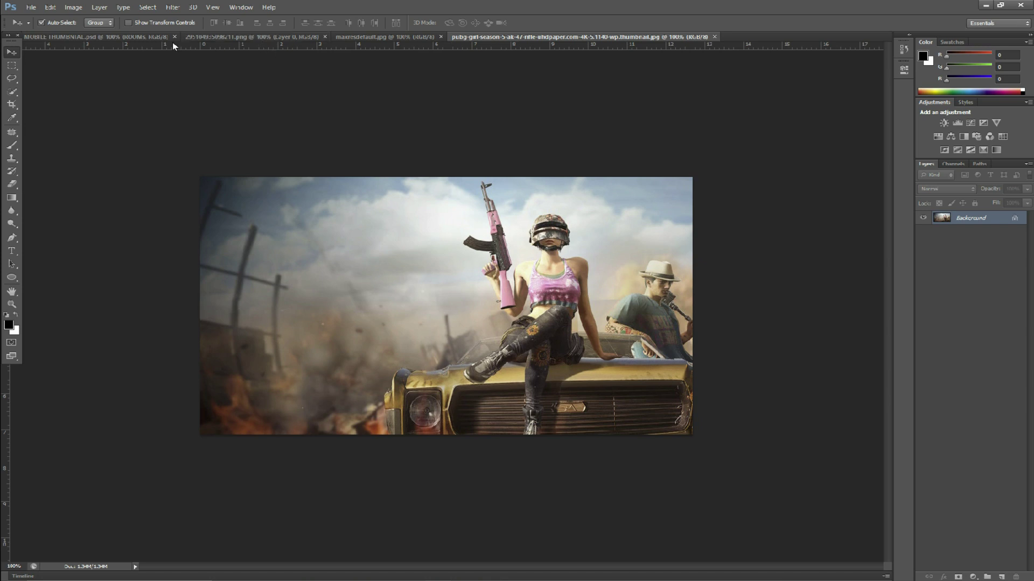
click(175, 37)
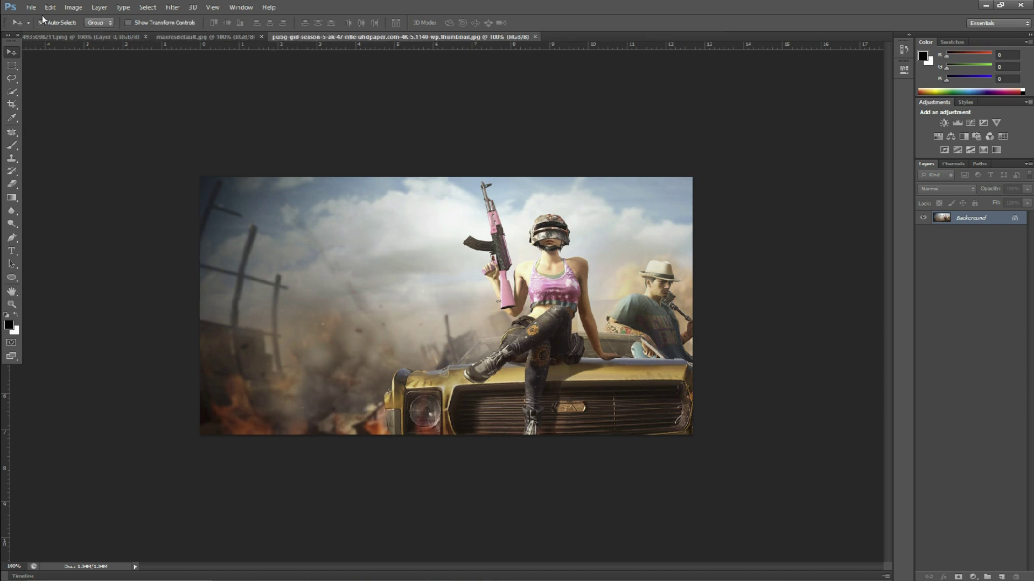
Resize the character wallpaper to 1280 × 720 pixels via Image Size
click(75, 8)
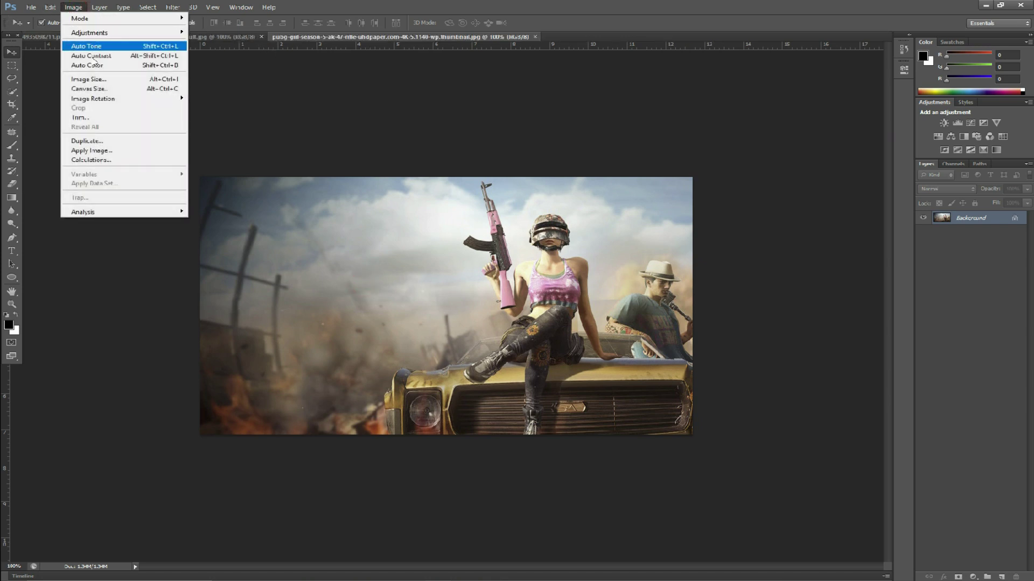
click(97, 80)
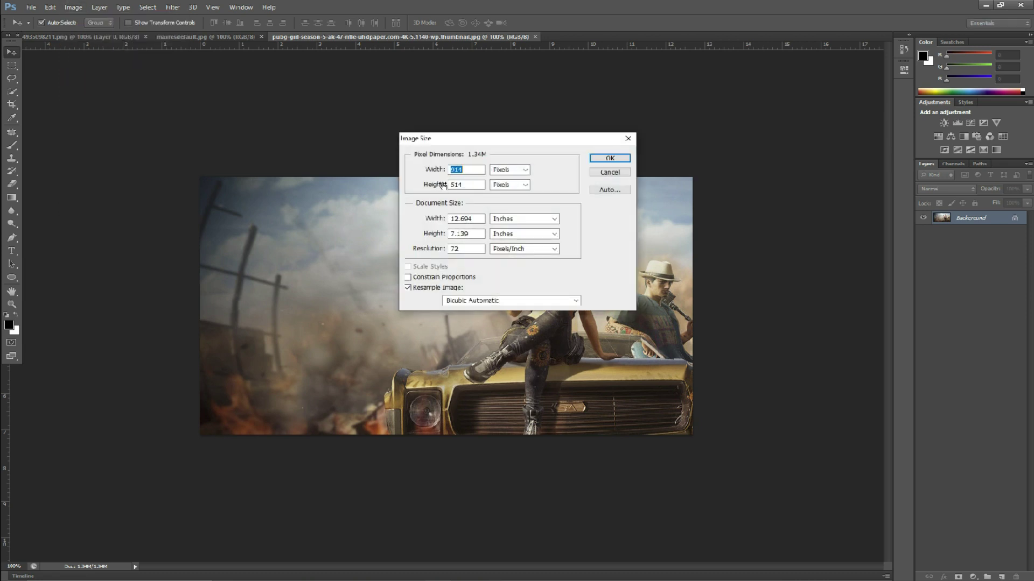
text(1280)
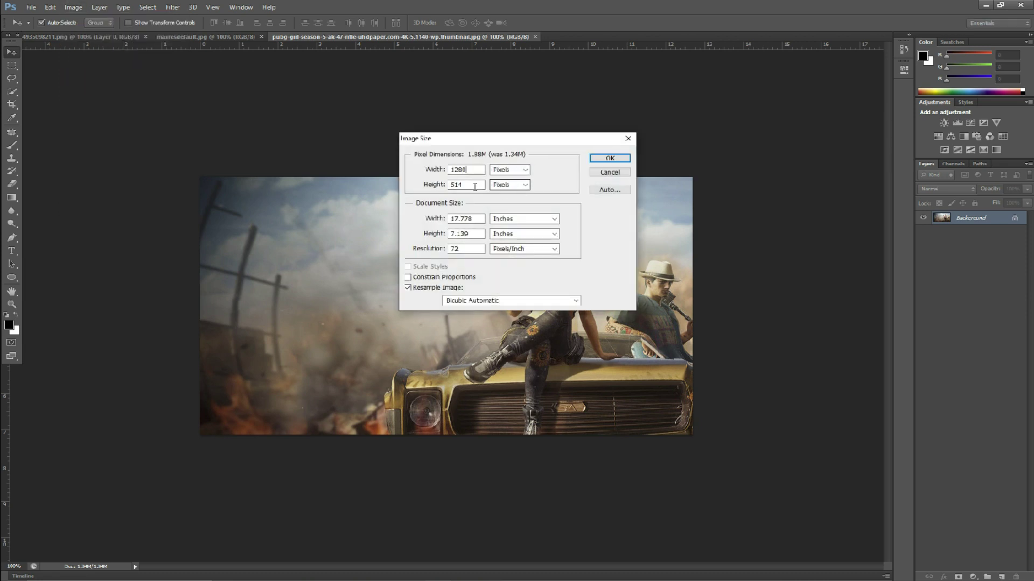
double_click(462, 184)
text(720)
click(610, 160)
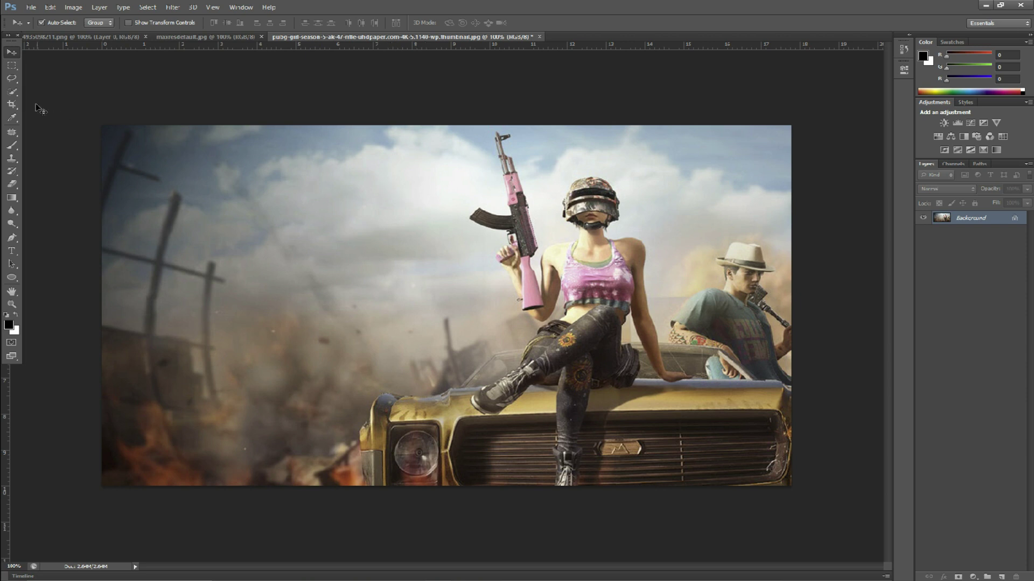
Drag the PUBG Mobile logo from its document onto the character wallpaper
click(115, 37)
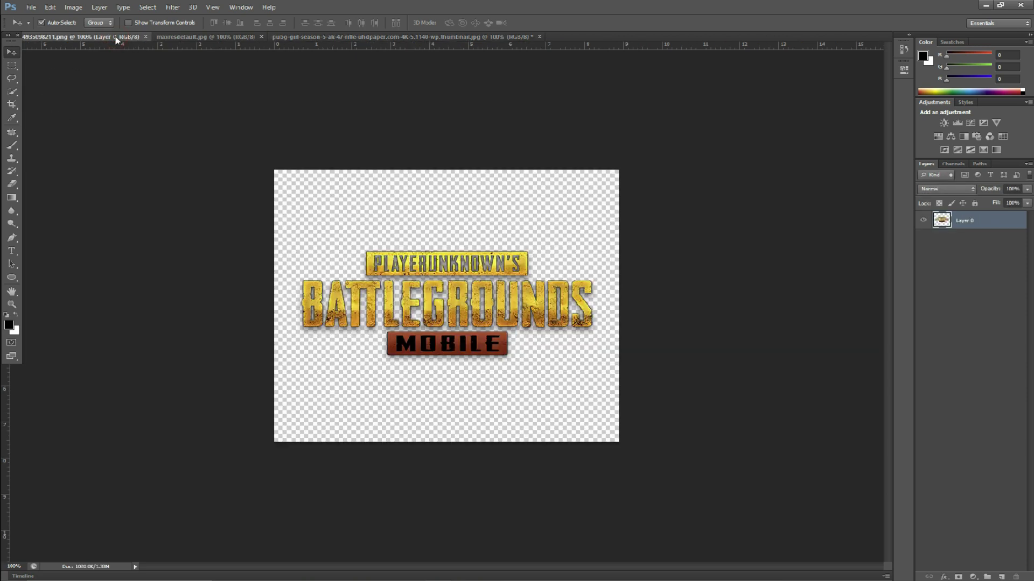
drag(401, 261, 350, 42)
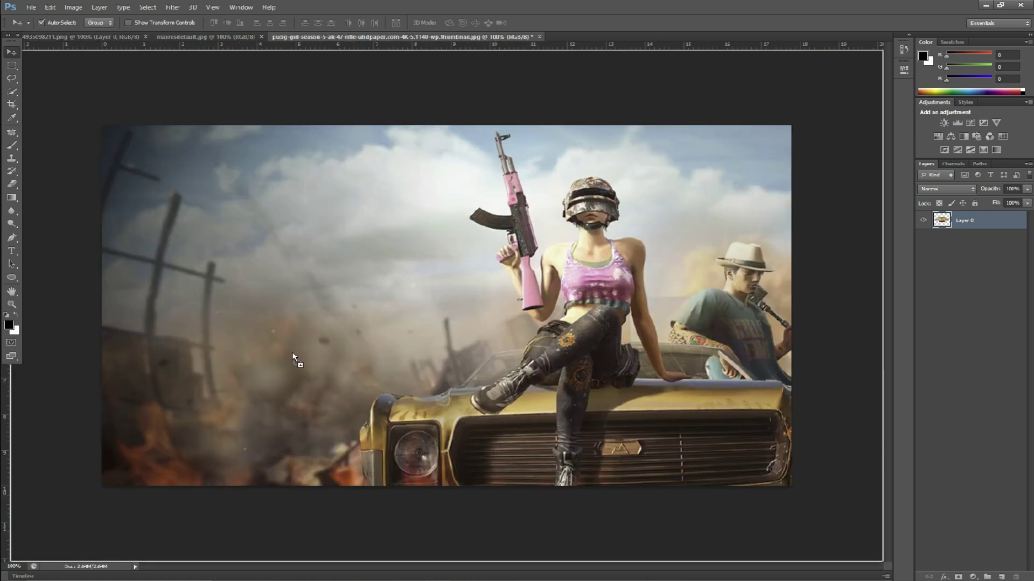
mouse_move(351, 40)
mouse_down()
mouse_move(292, 356)
mouse_move(205, 380)
mouse_up()
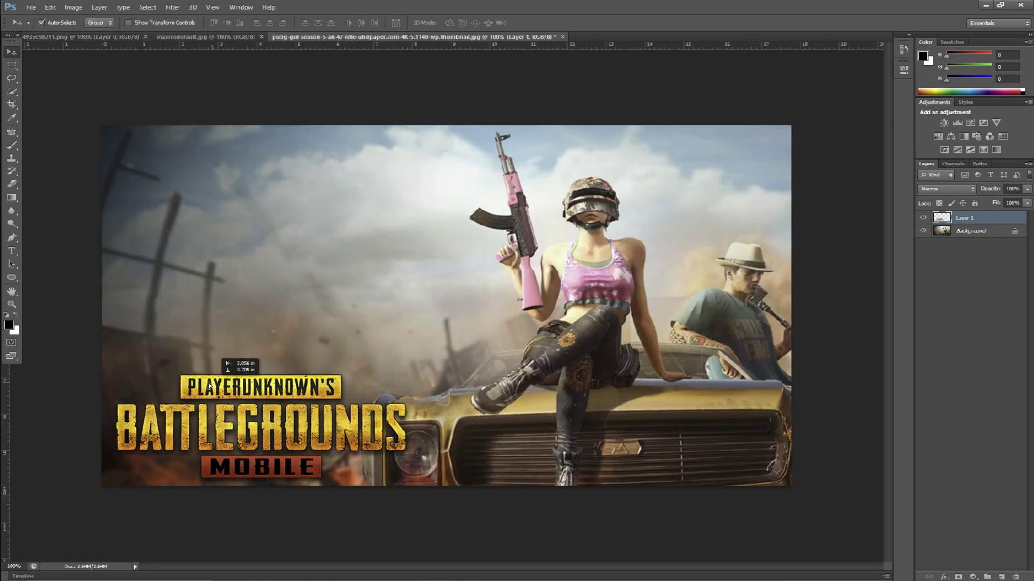
Enlarge the logo proportionally from its centre and move it into the lower-left corner
click(129, 23)
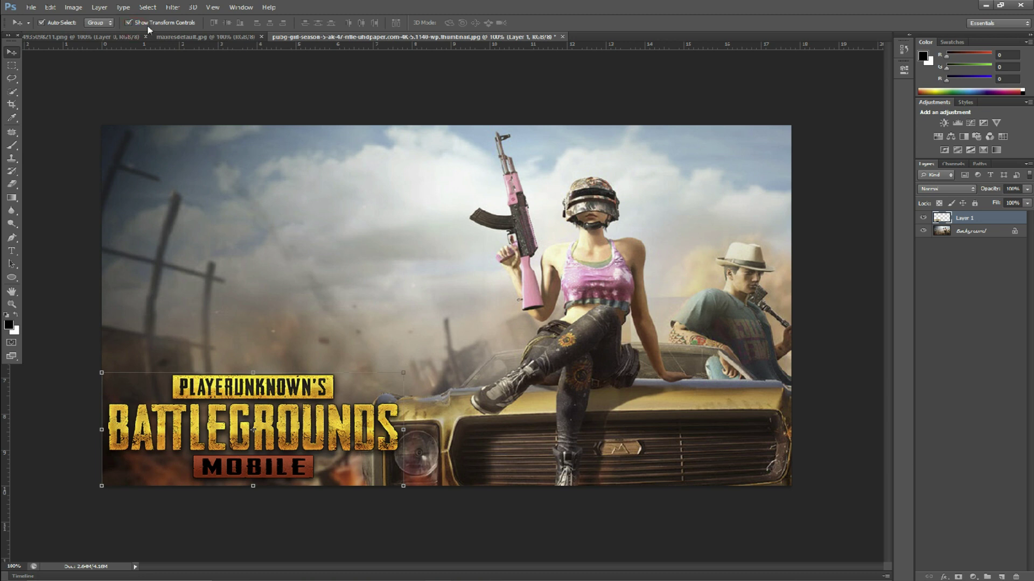
click(404, 372)
key(shift+alt)
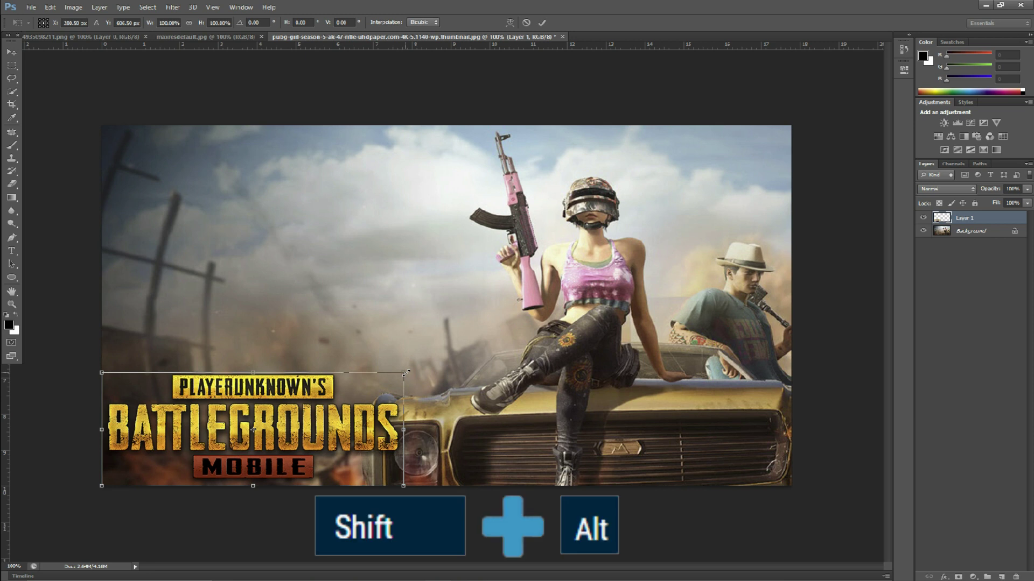
drag(405, 373, 448, 354)
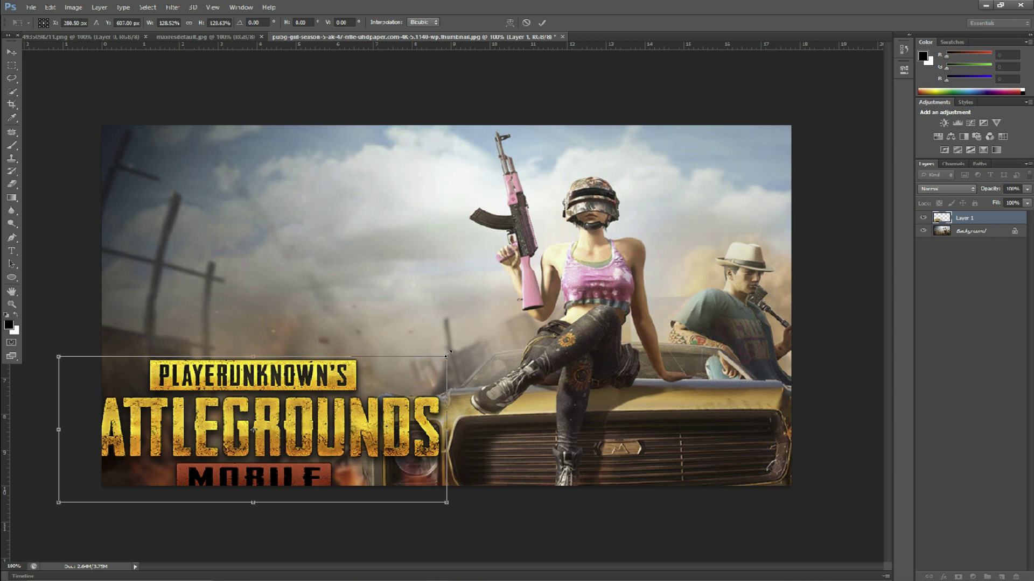
click(9, 55)
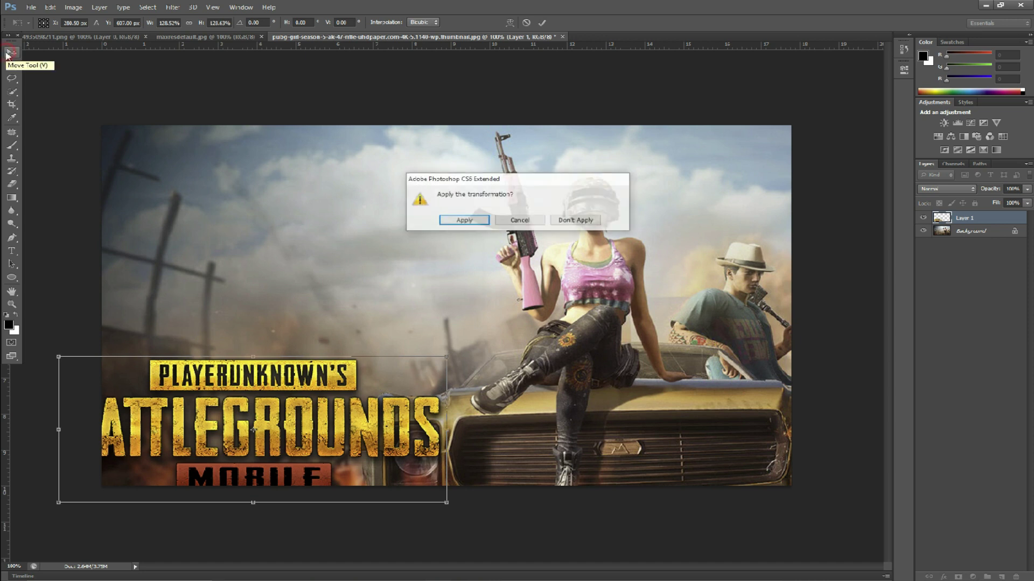
click(462, 220)
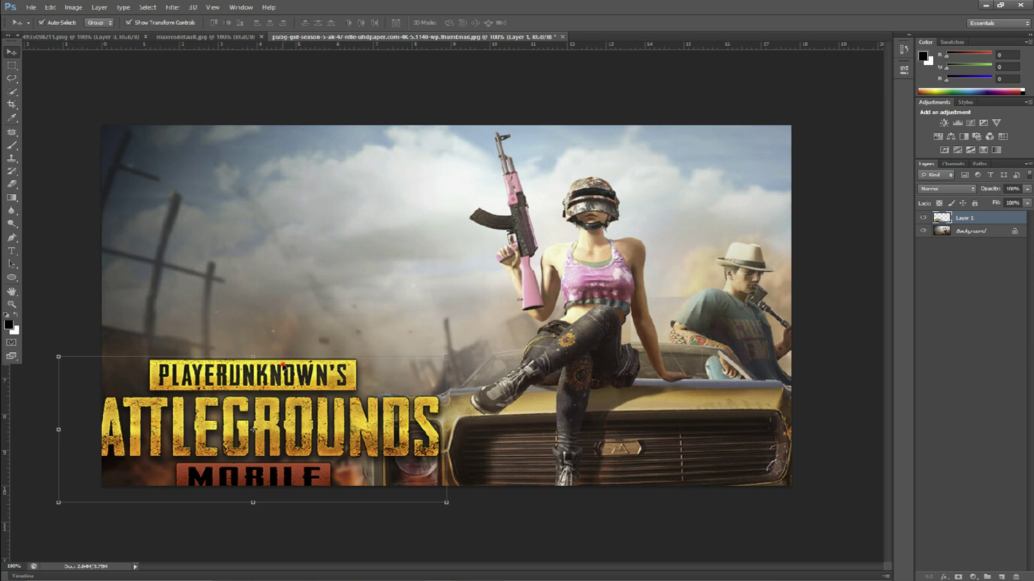
mouse_move(283, 365)
mouse_down()
mouse_move(333, 354)
mouse_move(426, 250)
mouse_move(420, 290)
mouse_up()
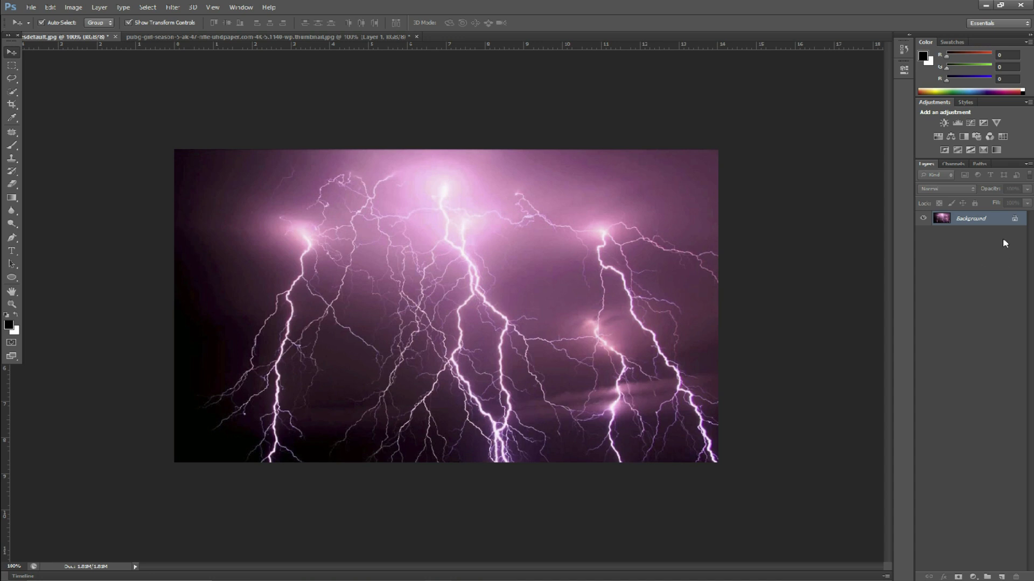
Convert the lightning Background to Layer 0, drag it onto the wallpaper, and stretch it to fill the canvas
double_click(989, 220)
click(612, 192)
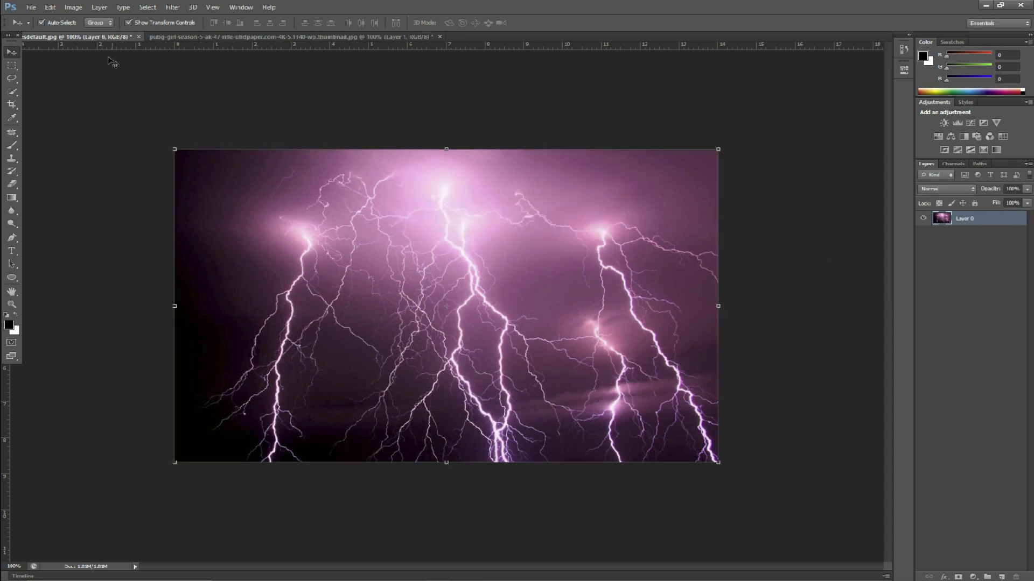
drag(520, 291, 231, 36)
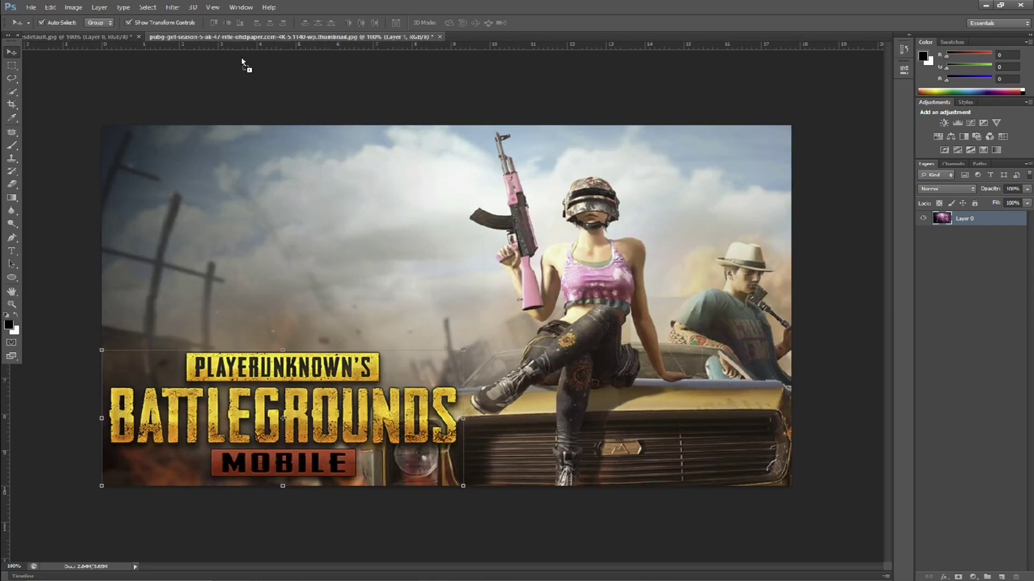
mouse_move(230, 35)
mouse_down()
mouse_move(358, 256)
mouse_move(446, 268)
mouse_up()
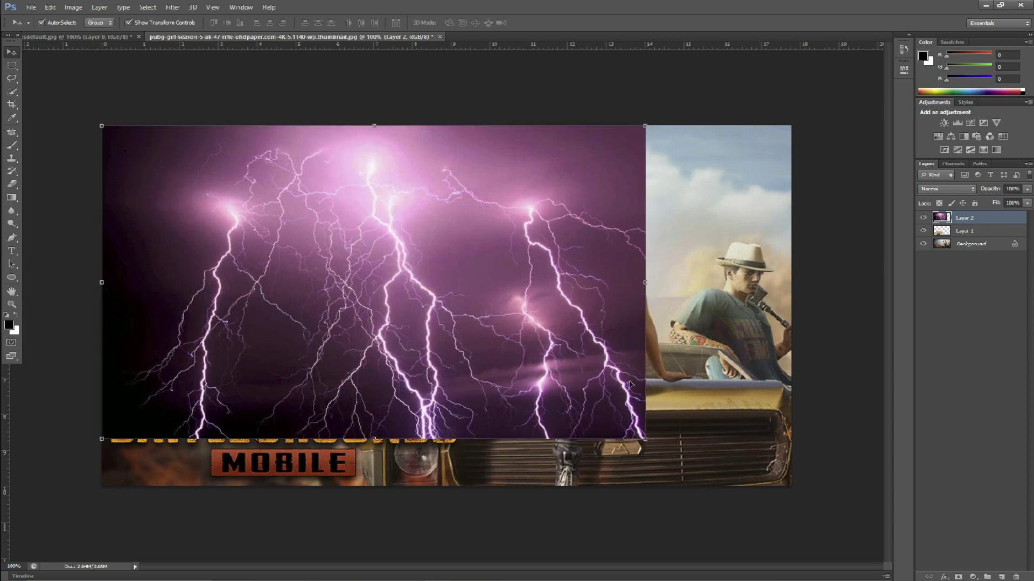
mouse_move(644, 447)
mouse_down()
mouse_move(793, 476)
mouse_move(794, 488)
mouse_up()
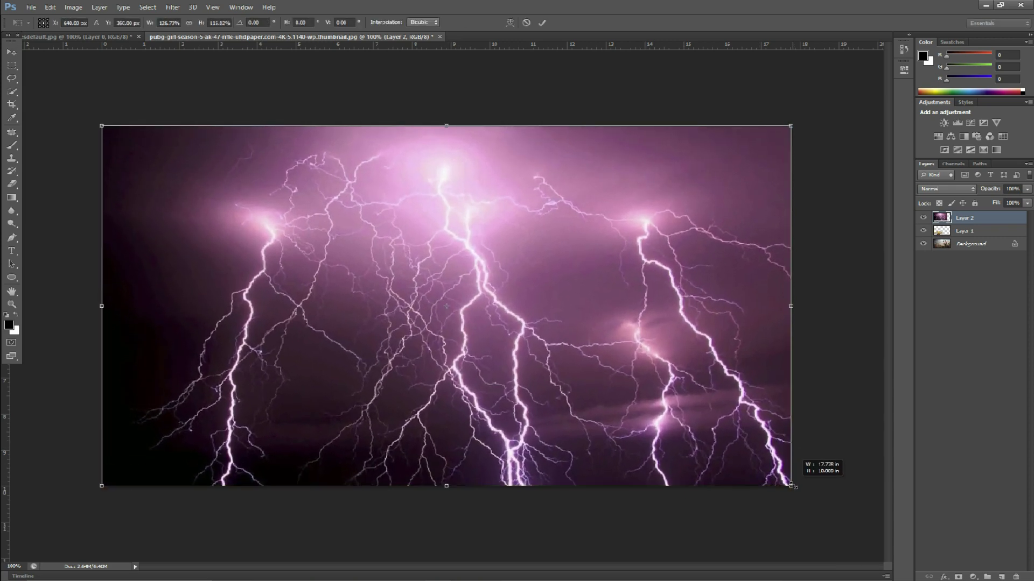
click(11, 52)
key(Return)
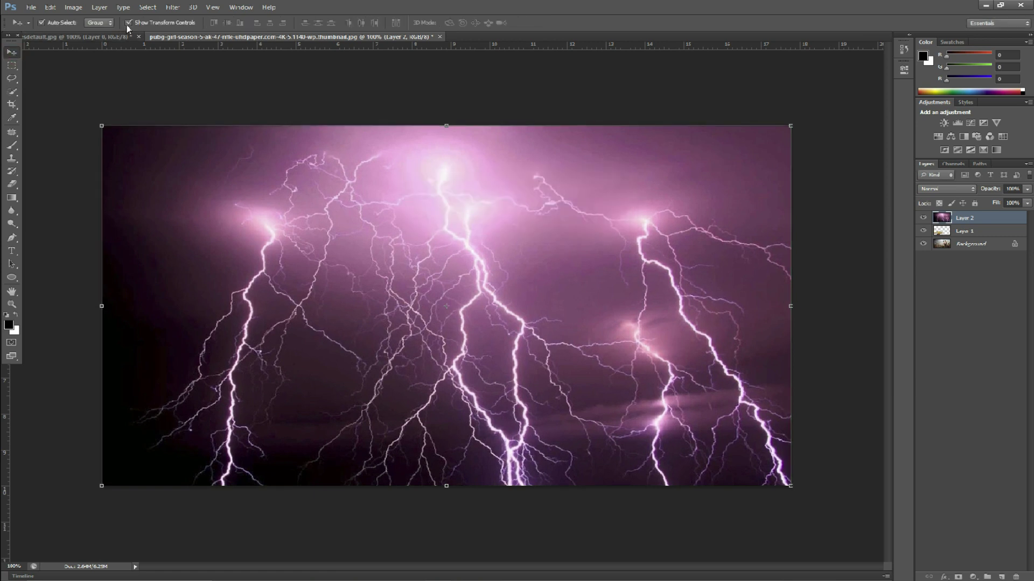
click(128, 24)
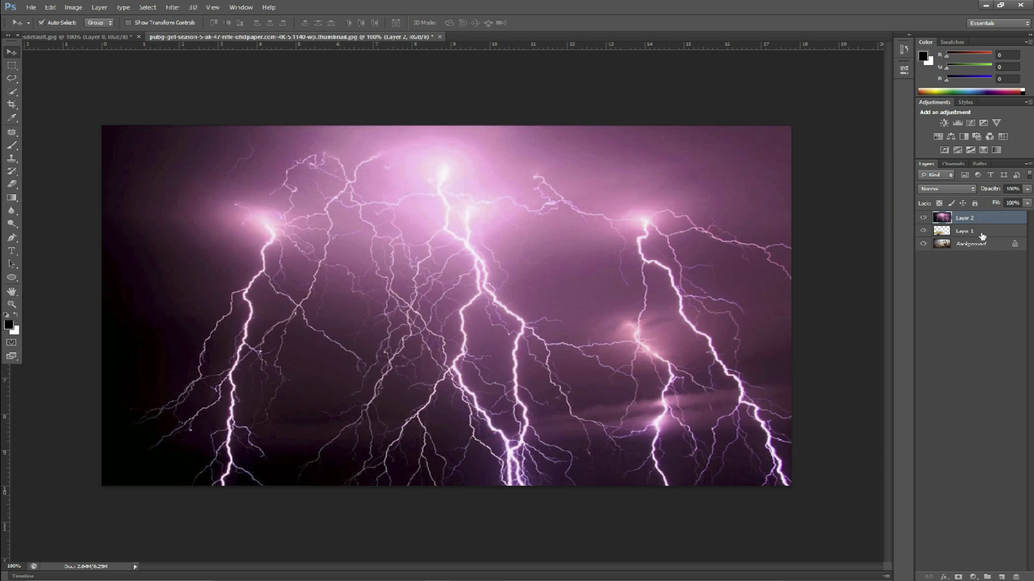
Set the lightning layer's blend mode to Overlay, after trying Lighten
click(962, 190)
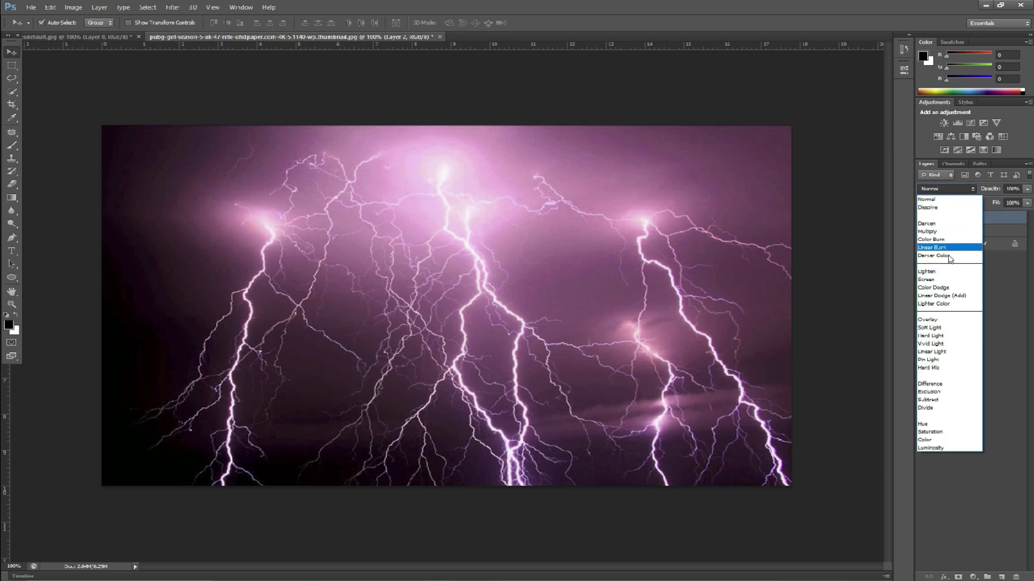
click(950, 271)
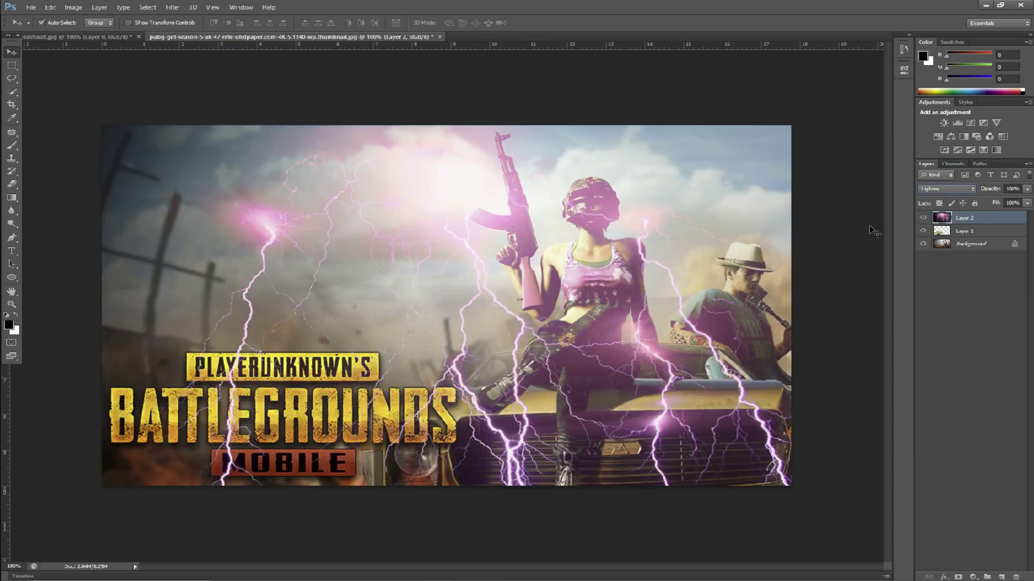
click(952, 188)
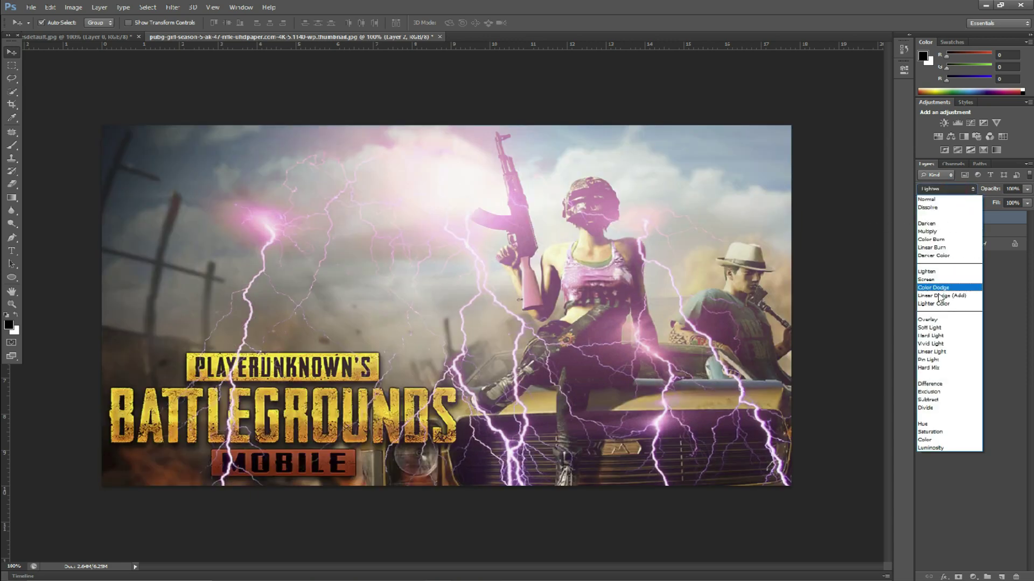
click(934, 319)
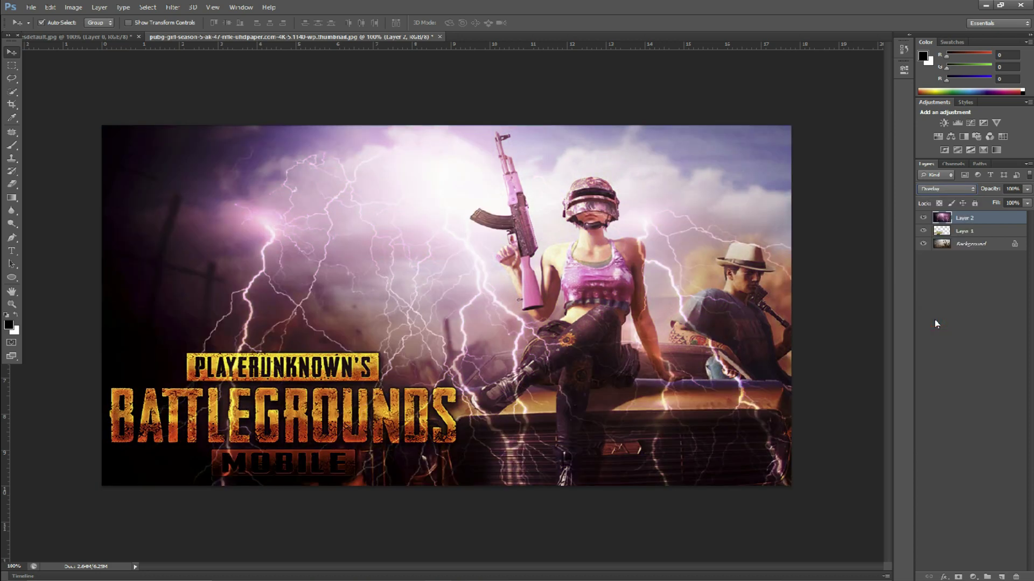
Scale the lightning layer past the canvas edges and shift it down to cover the thumbnail
key(ctrl+t)
mouse_move(102, 487)
mouse_down()
mouse_move(4, 555)
mouse_move(31, 548)
mouse_up()
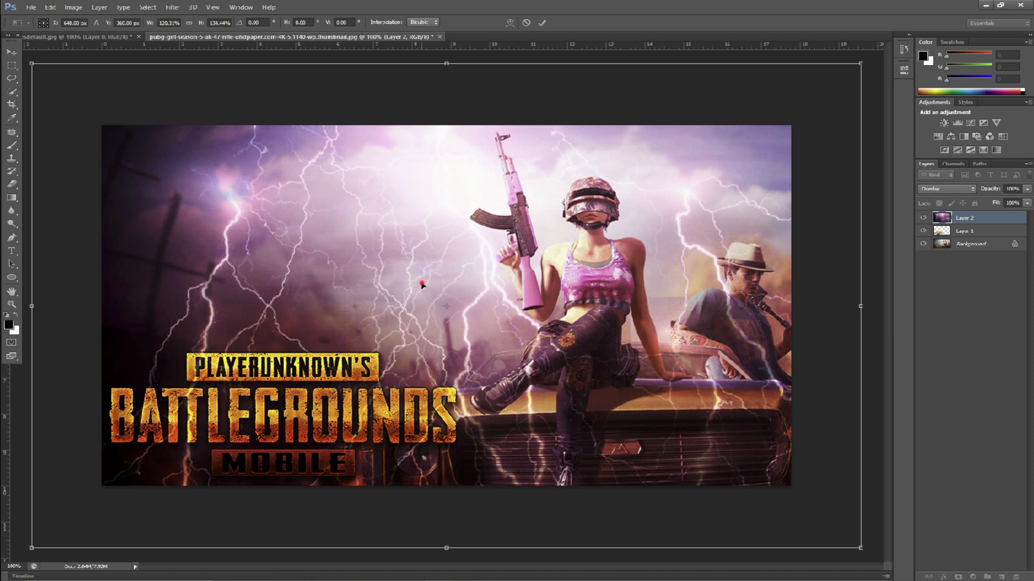
drag(421, 284, 355, 335)
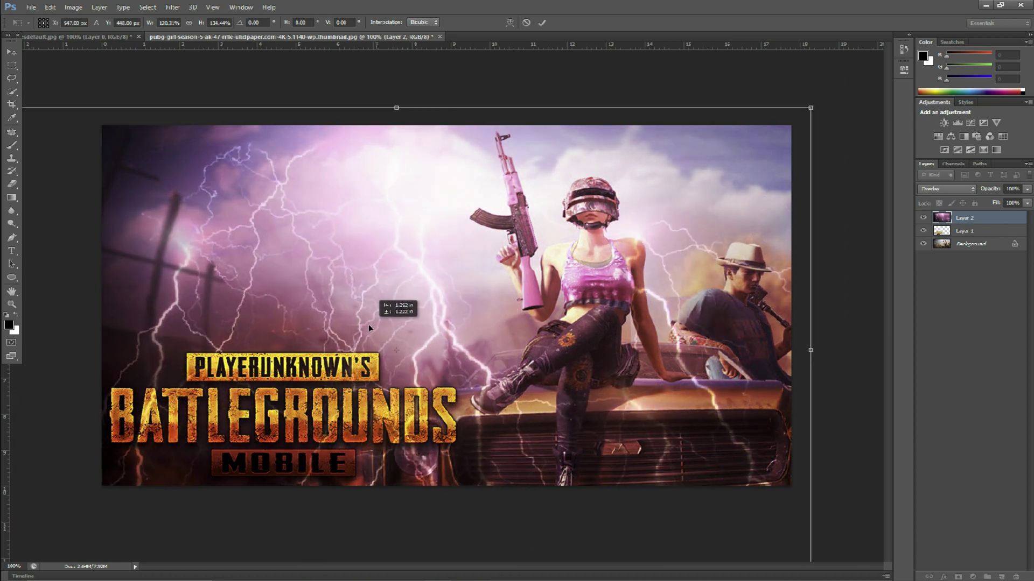
drag(354, 333, 350, 346)
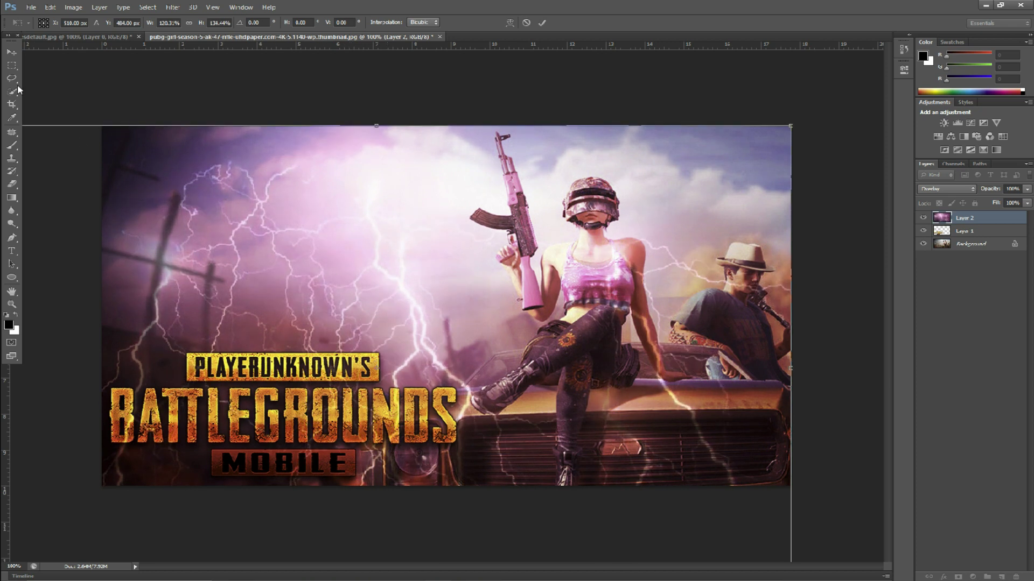
click(11, 52)
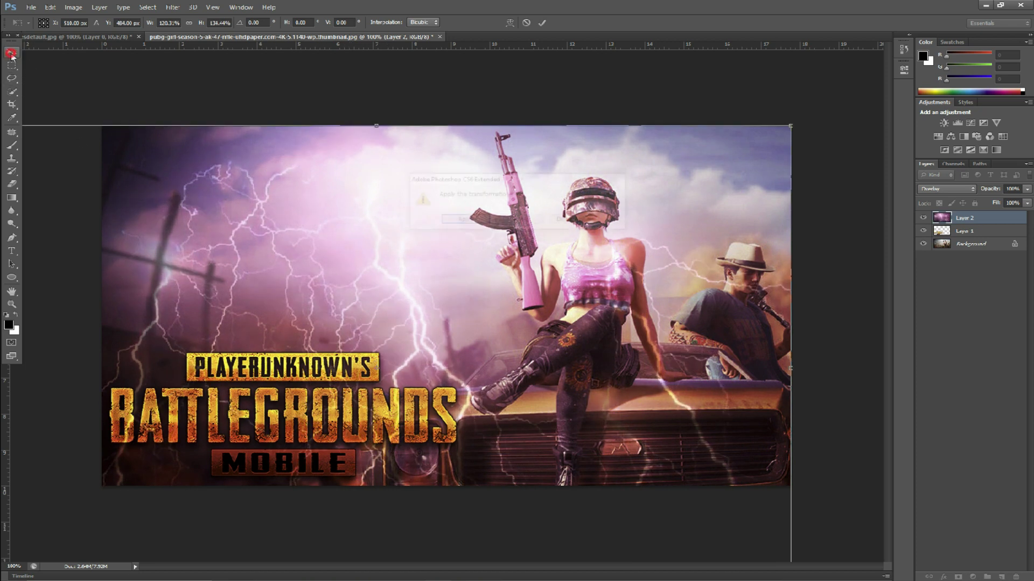
click(479, 223)
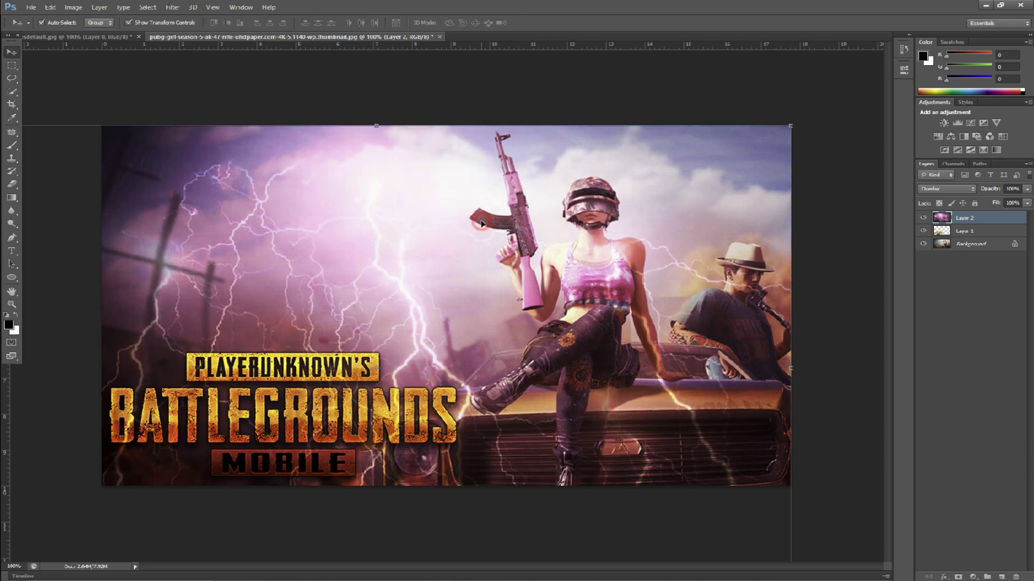
click(128, 22)
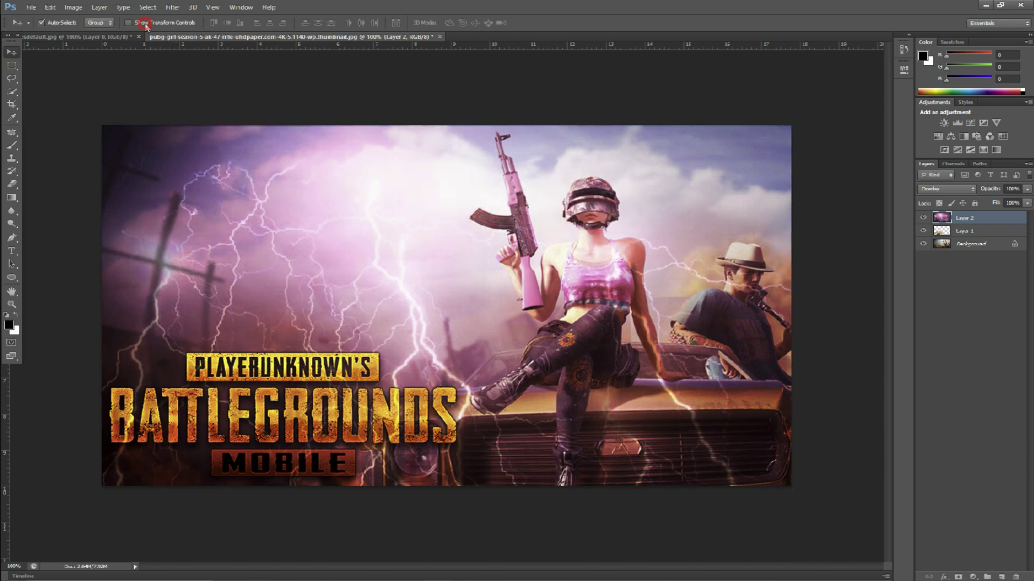
Search the web for 'dfont' in a new Chrome tab and open the DaFont website
key(alt+Tab)
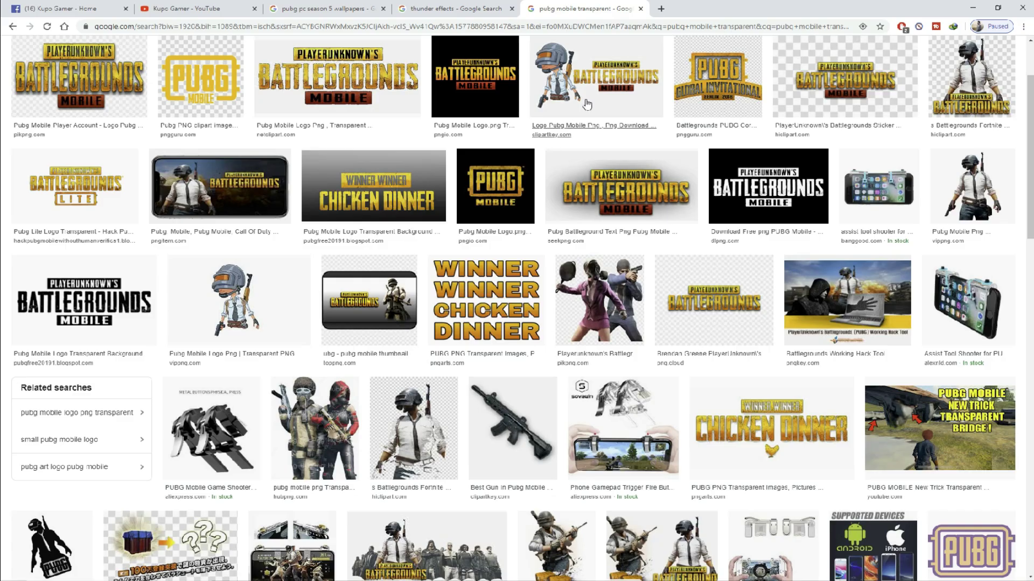
click(661, 7)
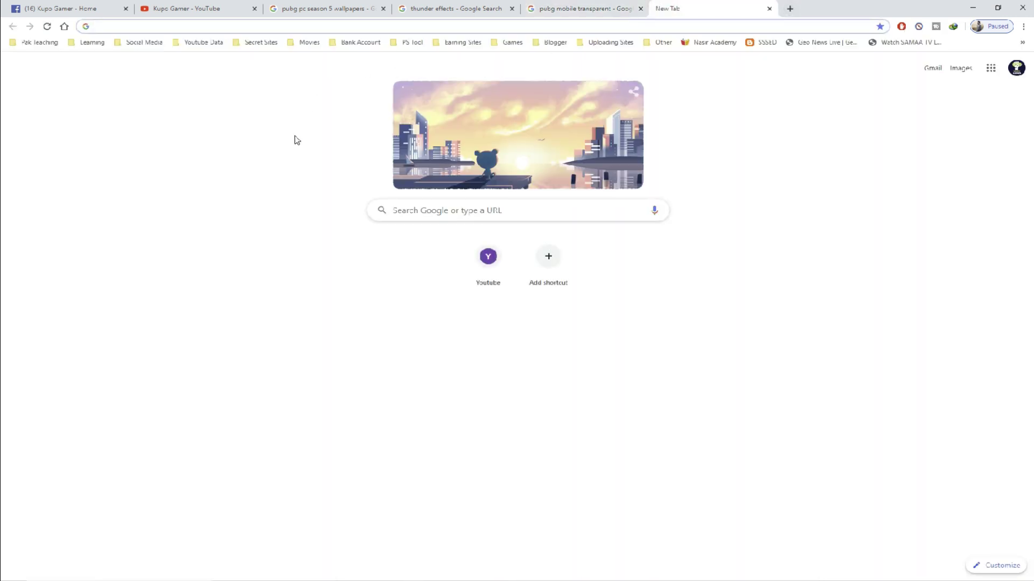
text(dfont)
key(Return)
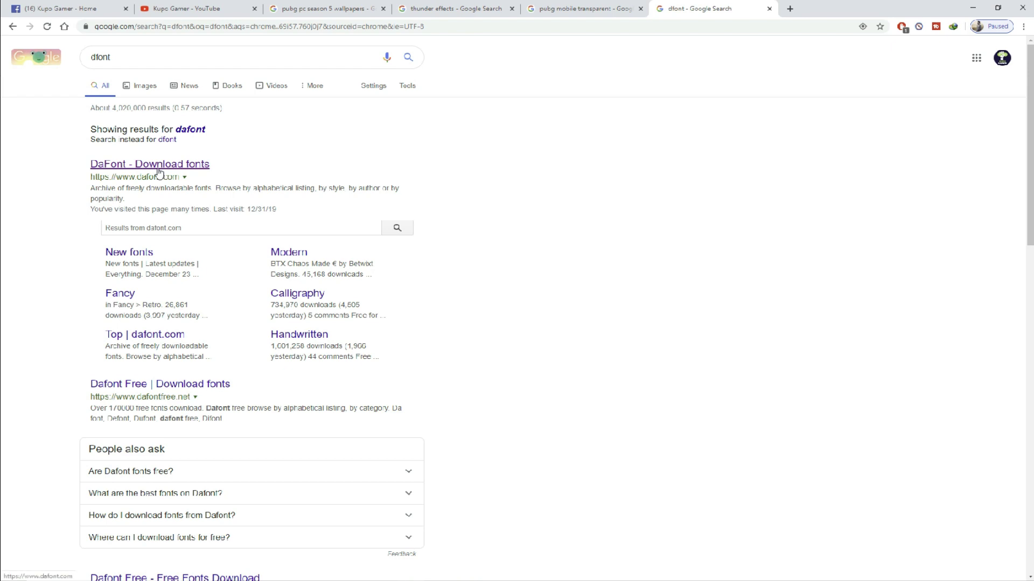
click(159, 172)
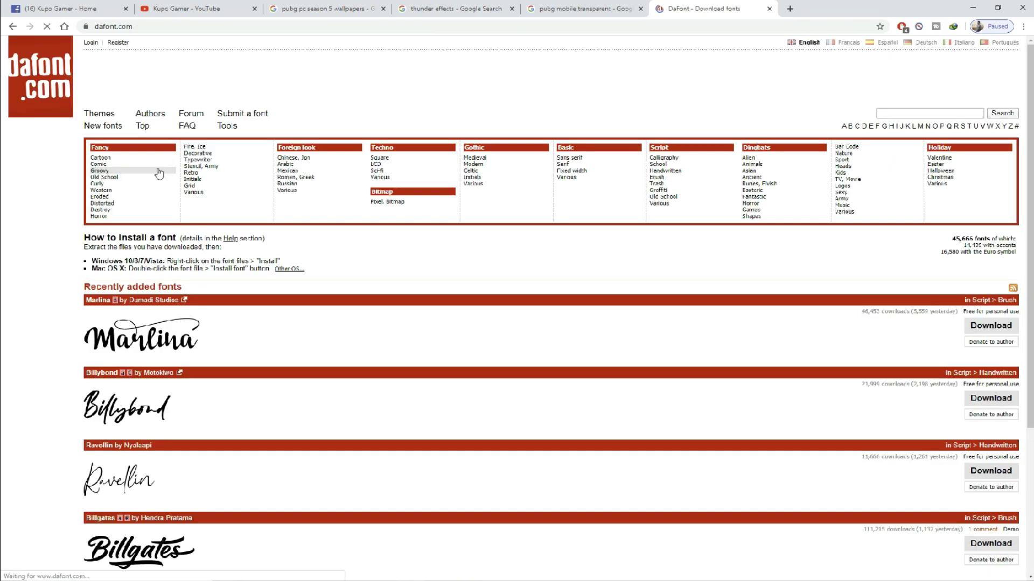
scroll(378, 248, down, 4)
scroll(379, 249, up, 4)
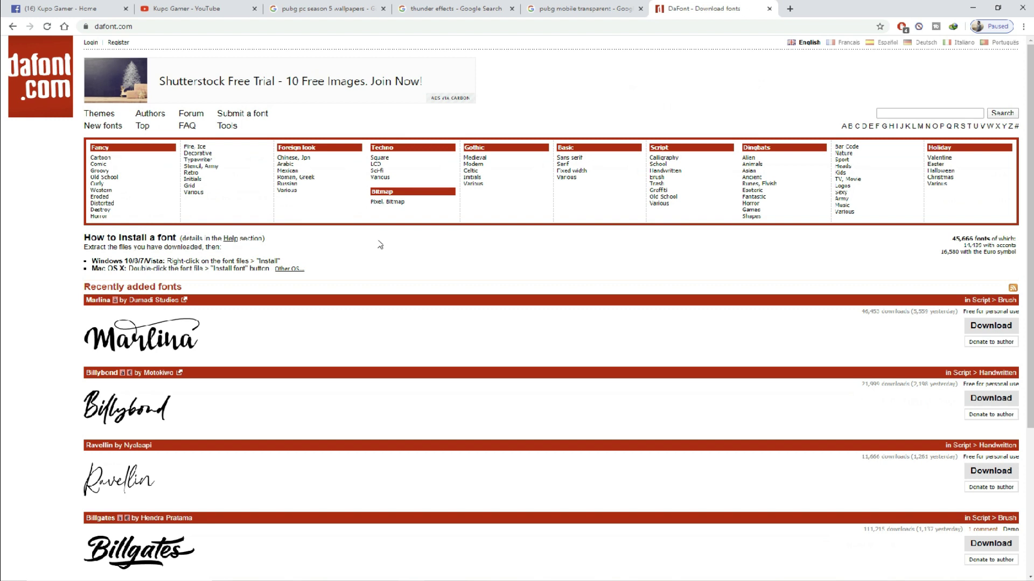
Search DaFont for 'aero', download the Aero font, then minimize Chrome
click(916, 113)
text(aer)
text(o)
key(Return)
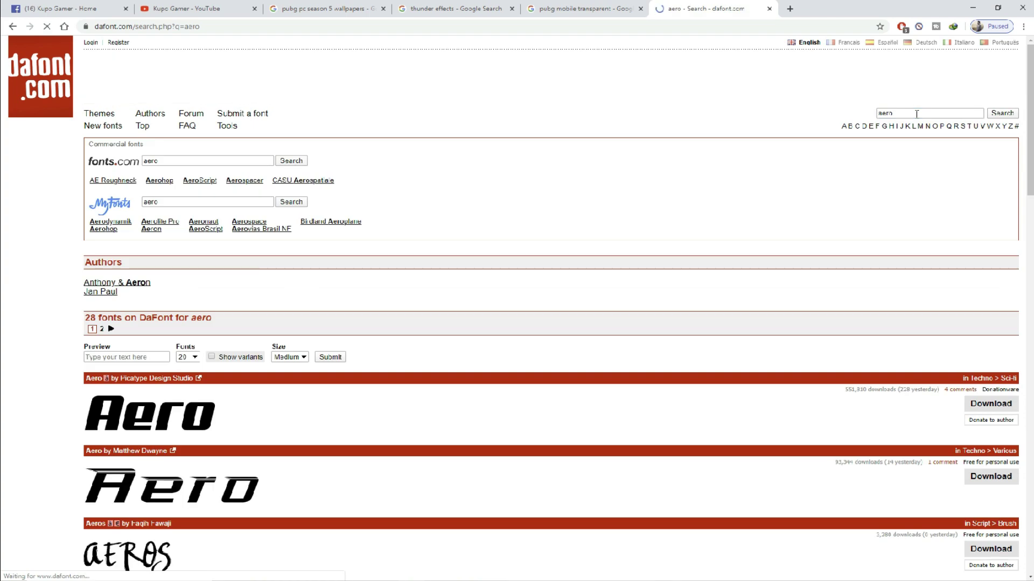
scroll(366, 363, down, 3)
scroll(370, 362, down, 4)
scroll(369, 362, down, 5)
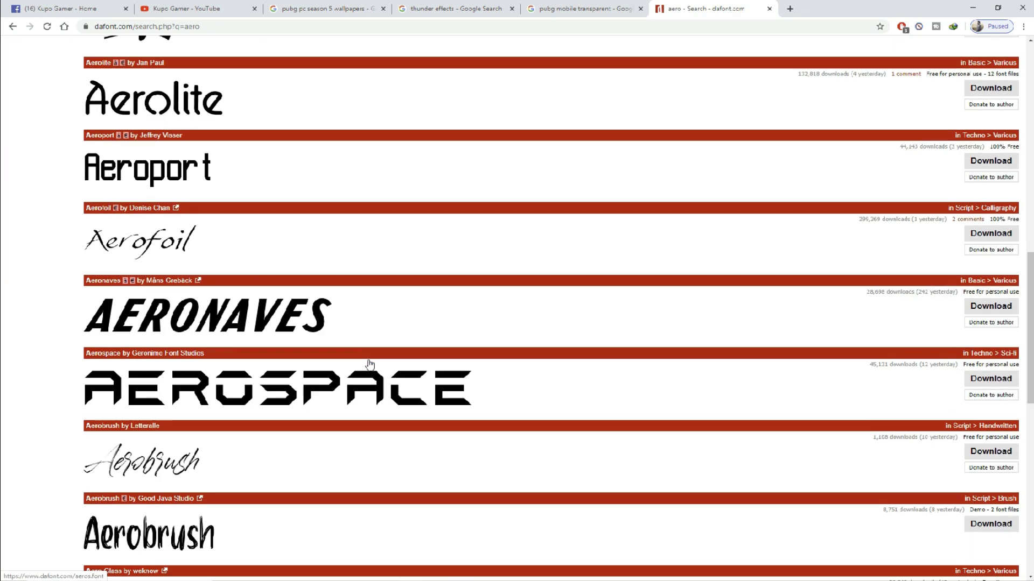
scroll(358, 475, down, 5)
scroll(358, 474, up, 10)
scroll(358, 475, up, 6)
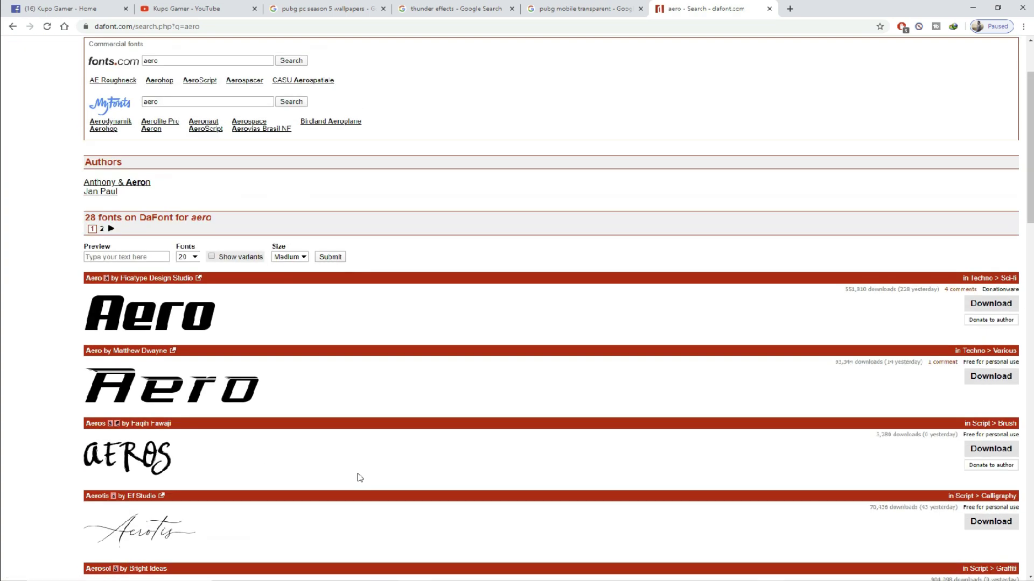
click(1008, 308)
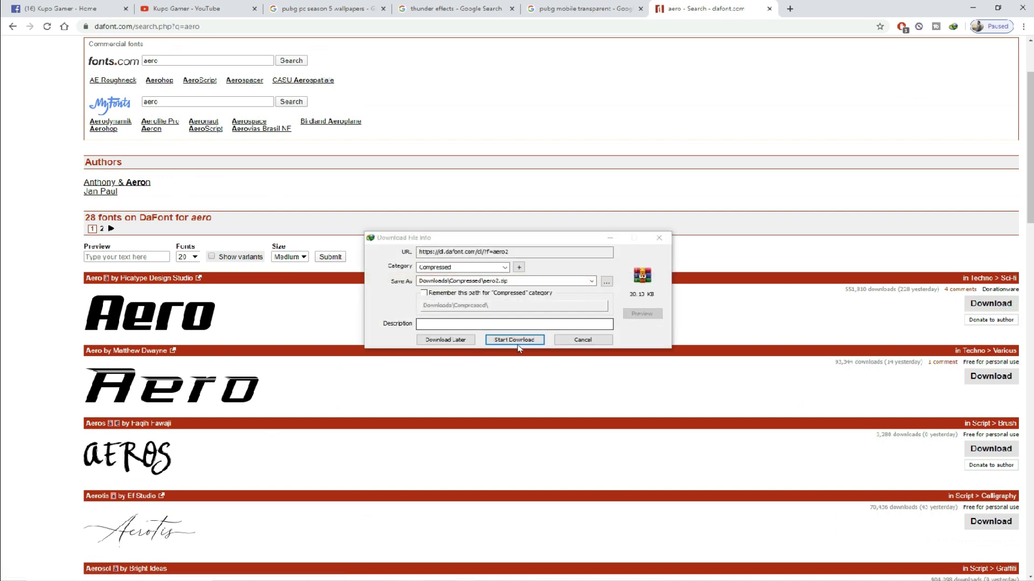
click(598, 342)
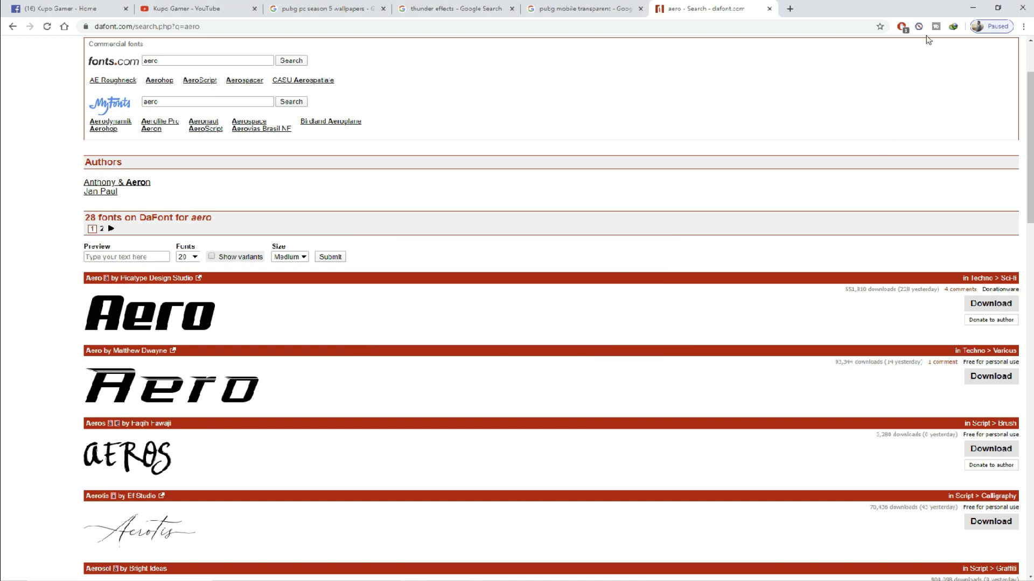
click(981, 8)
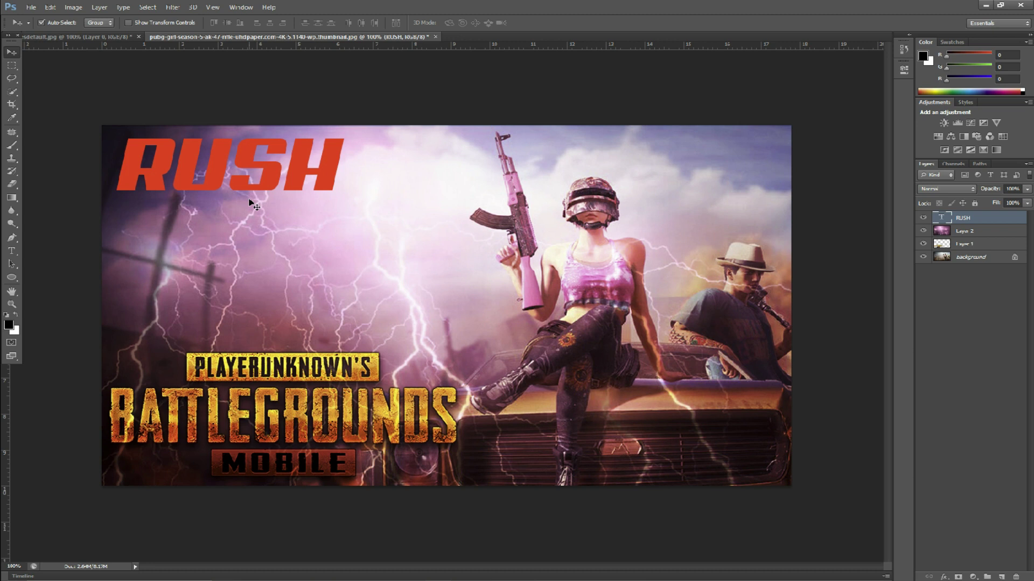
Give the RUSH text layer a Bevel & Emboss effect with Contour enabled
click(965, 219)
click(945, 577)
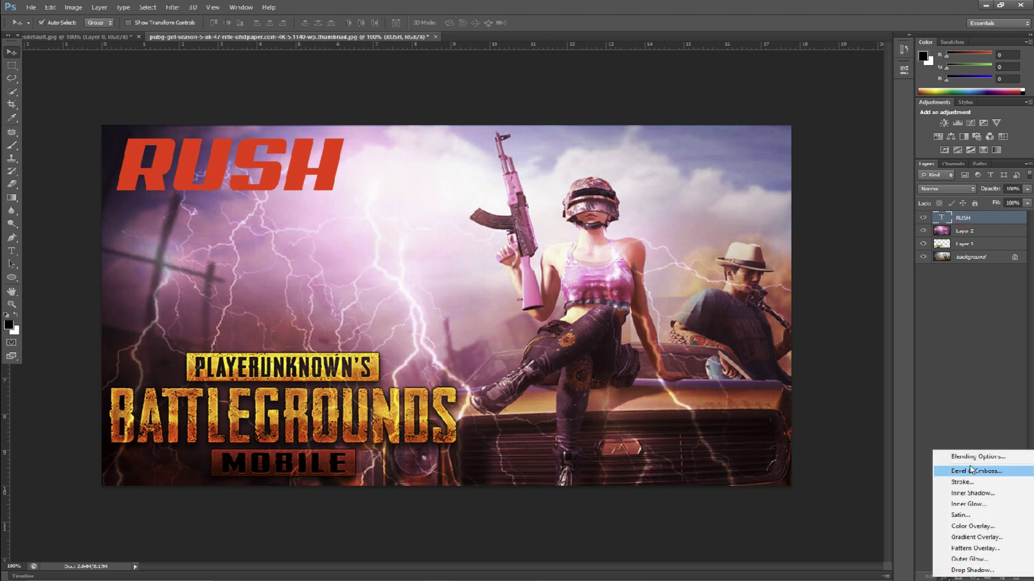
key(Escape)
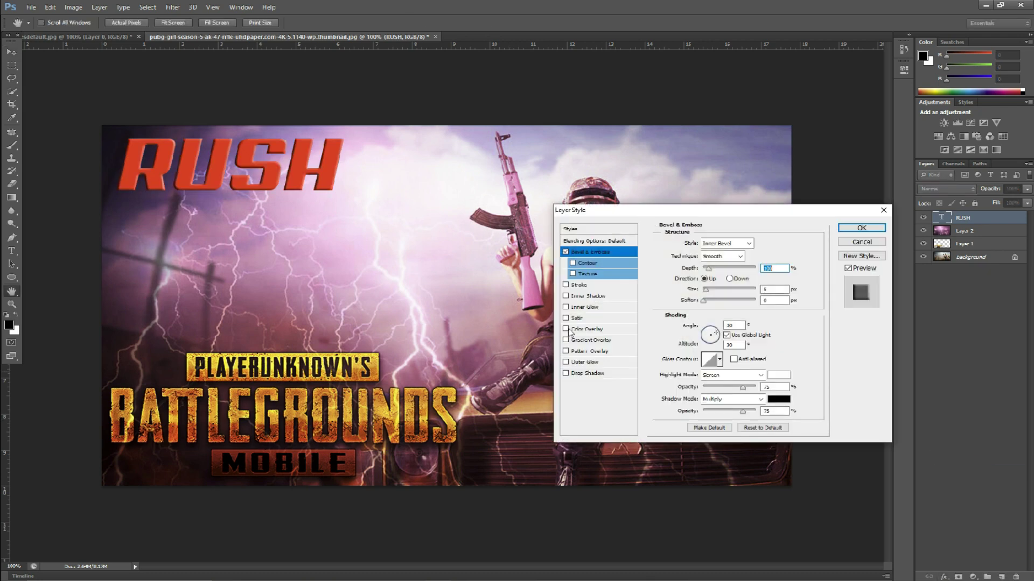
click(573, 264)
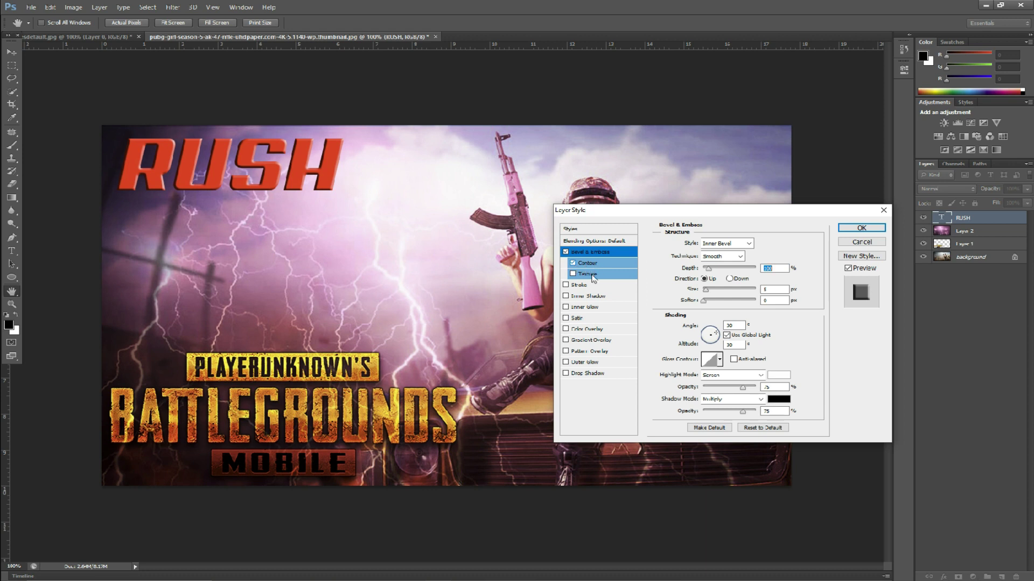
Add a black stroke to RUSH, size 10 px, positioned Center
click(577, 289)
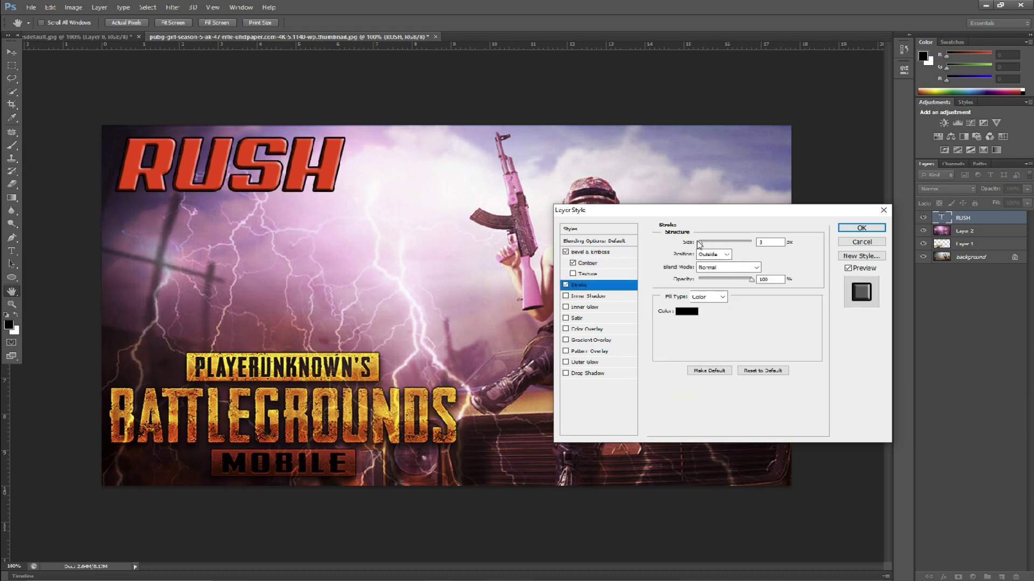
drag(698, 242, 702, 242)
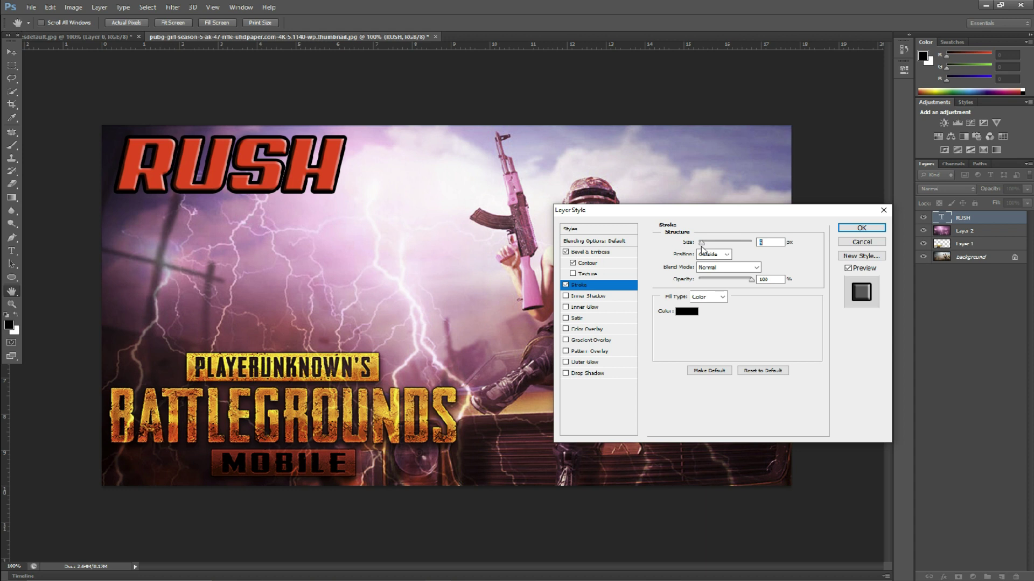
click(711, 254)
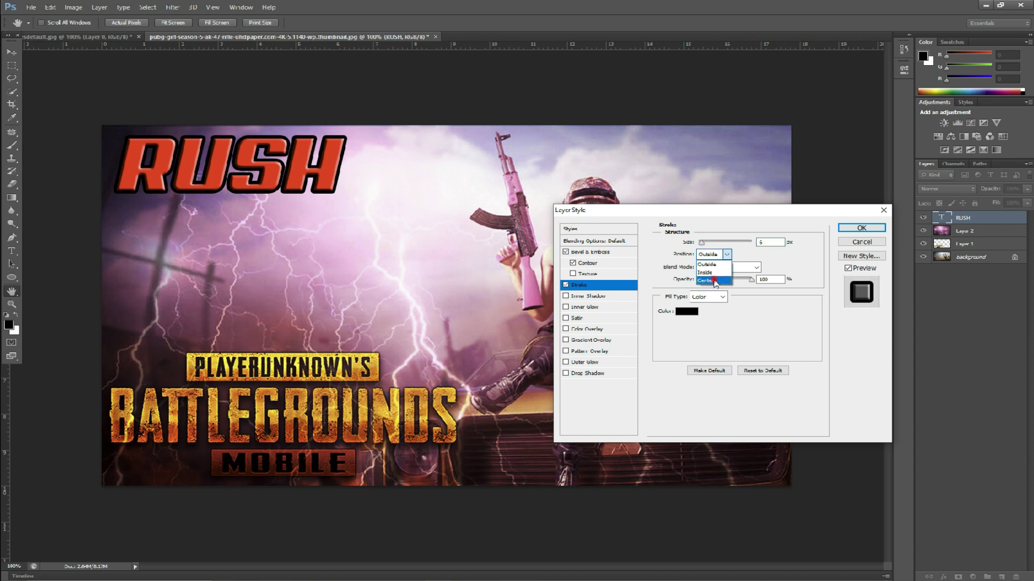
click(714, 281)
drag(701, 243, 702, 243)
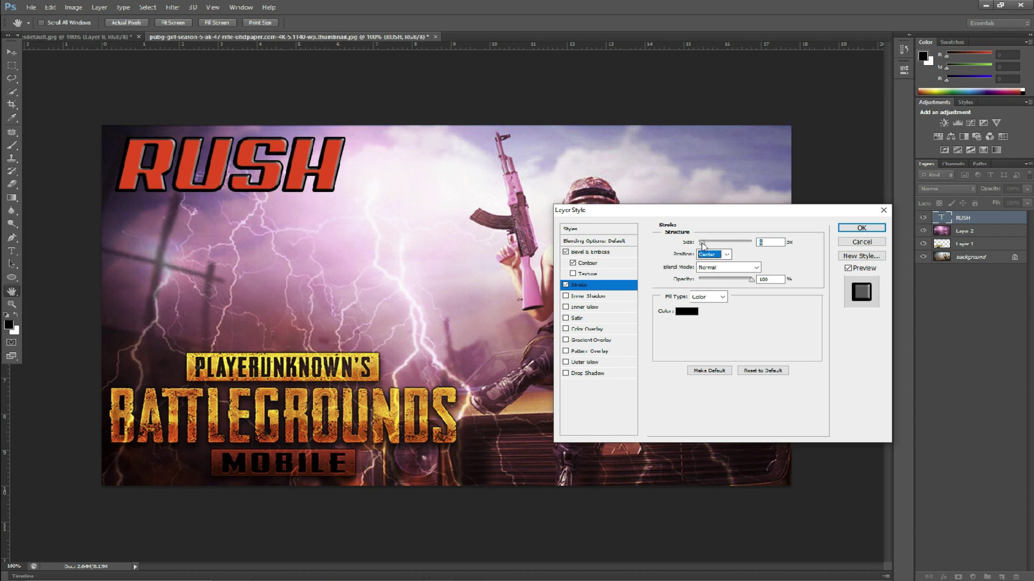
click(703, 245)
Keep the pink Color Overlay on RUSH, add a pale-to-pink Gradient Overlay, and apply the style
click(593, 330)
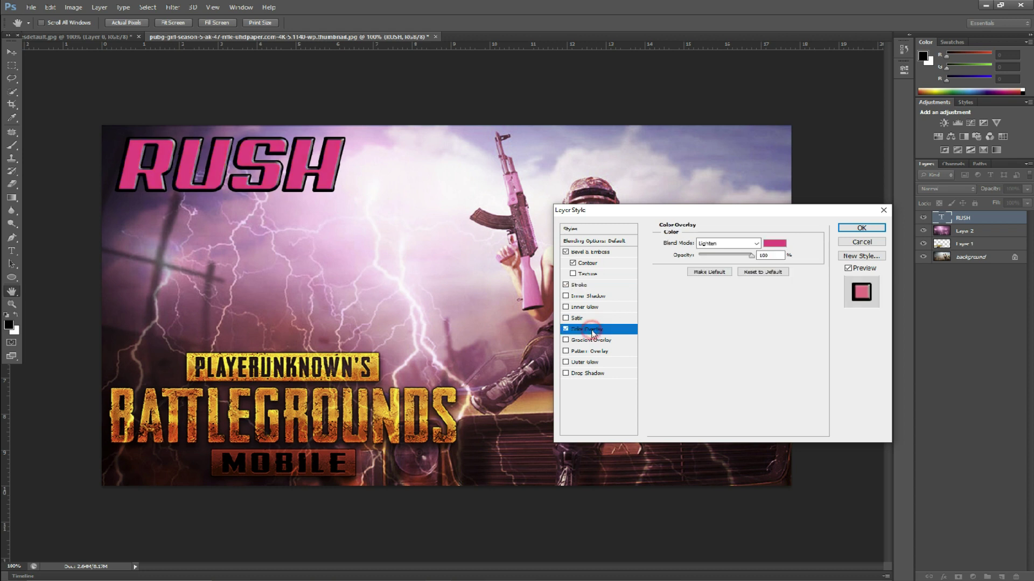
click(775, 244)
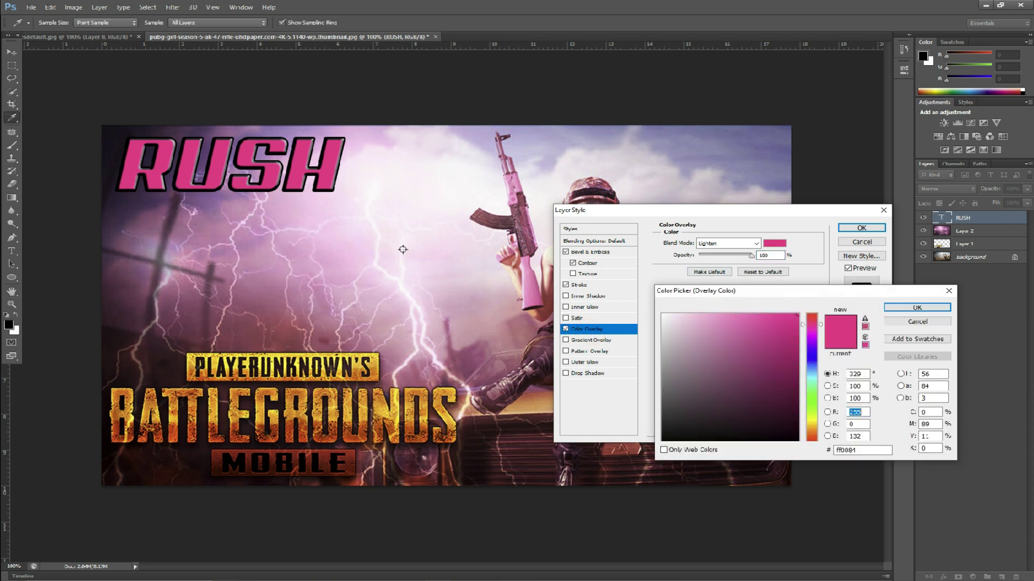
click(917, 307)
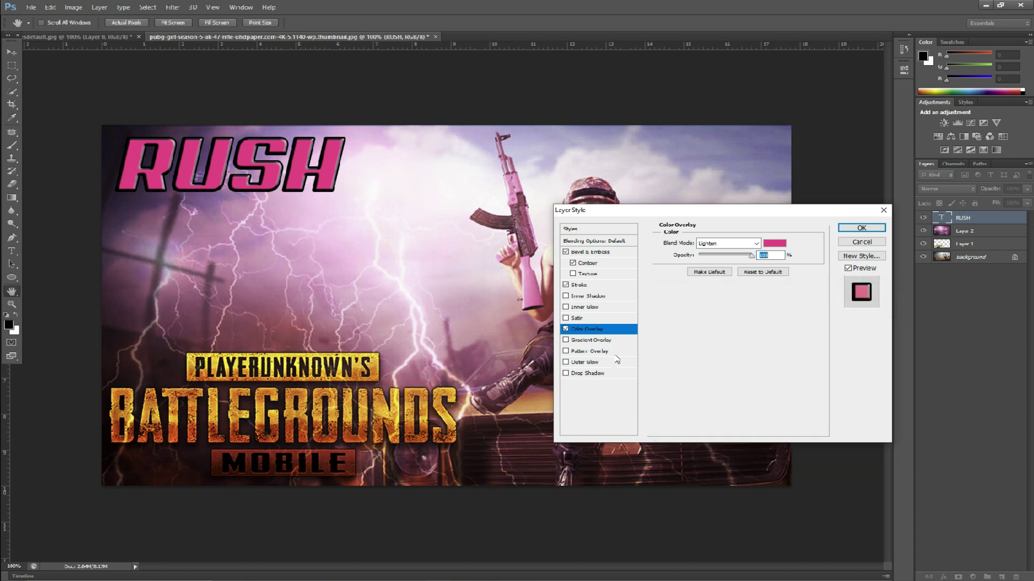
click(593, 340)
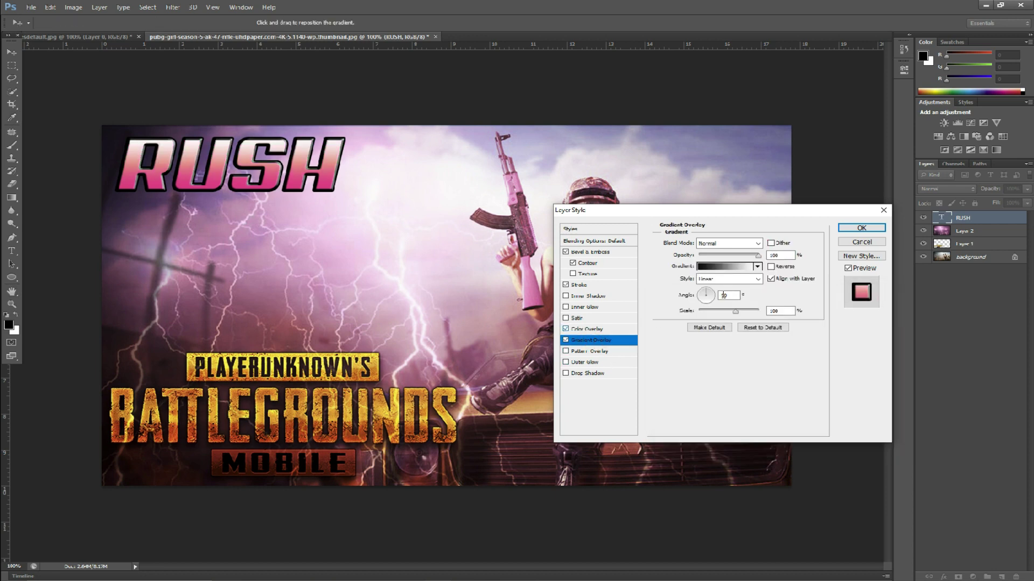
click(748, 267)
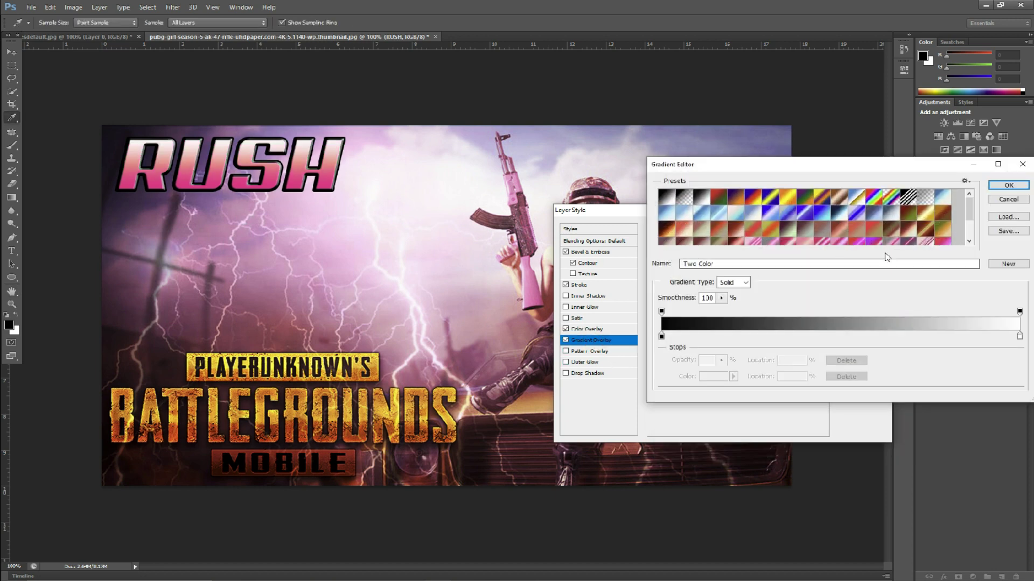
scroll(873, 240, down, 1)
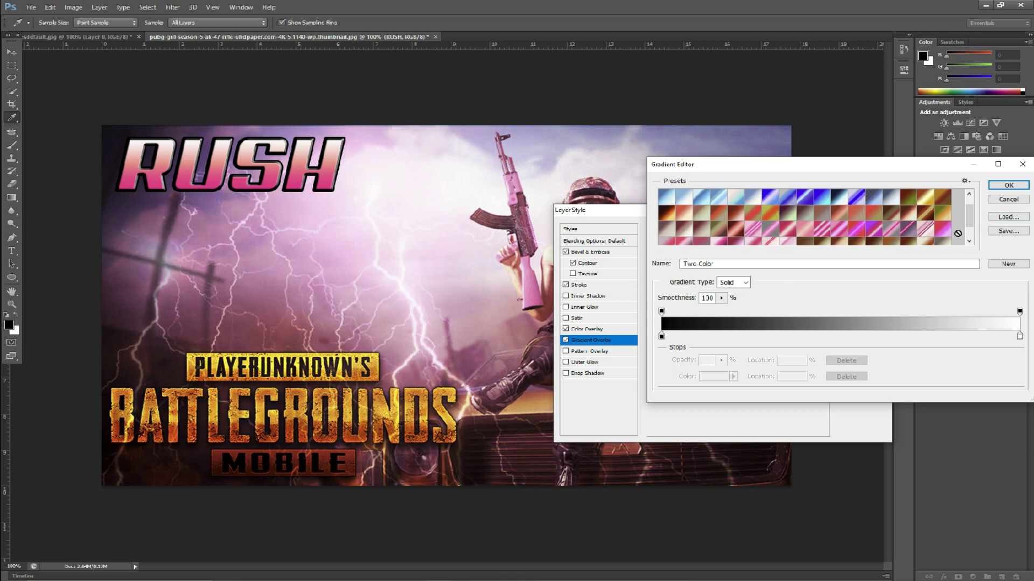
click(1008, 185)
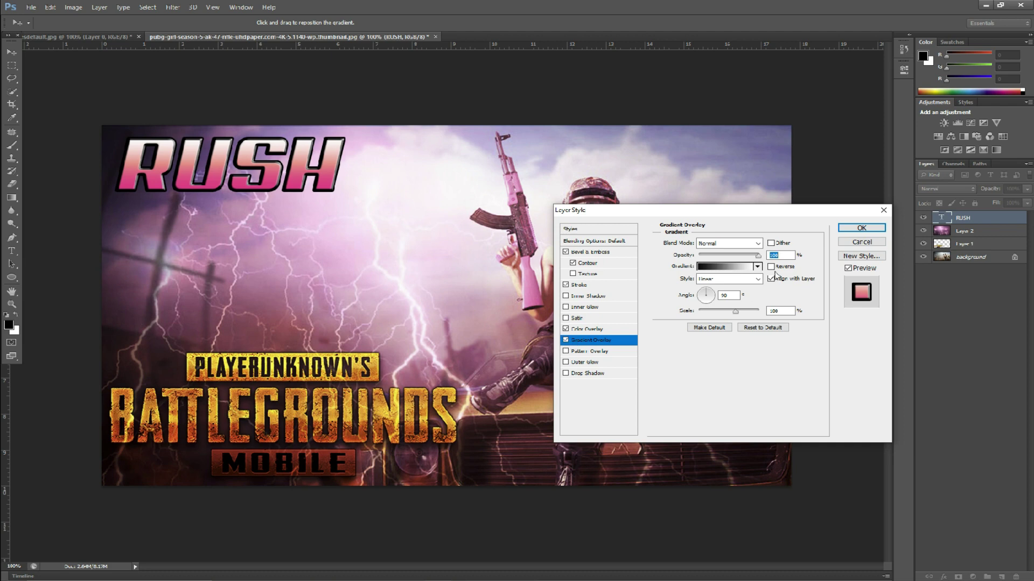
click(860, 228)
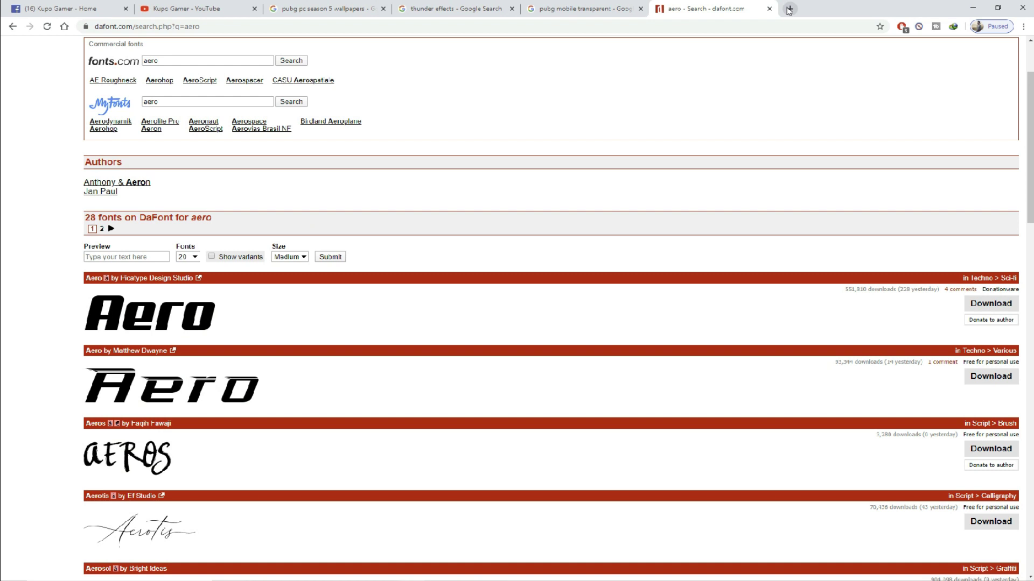
Search Google for 'GRADIENTS FOR PHOTOSHOP' in a new tab, skim the results, then minimize Chrome
click(786, 8)
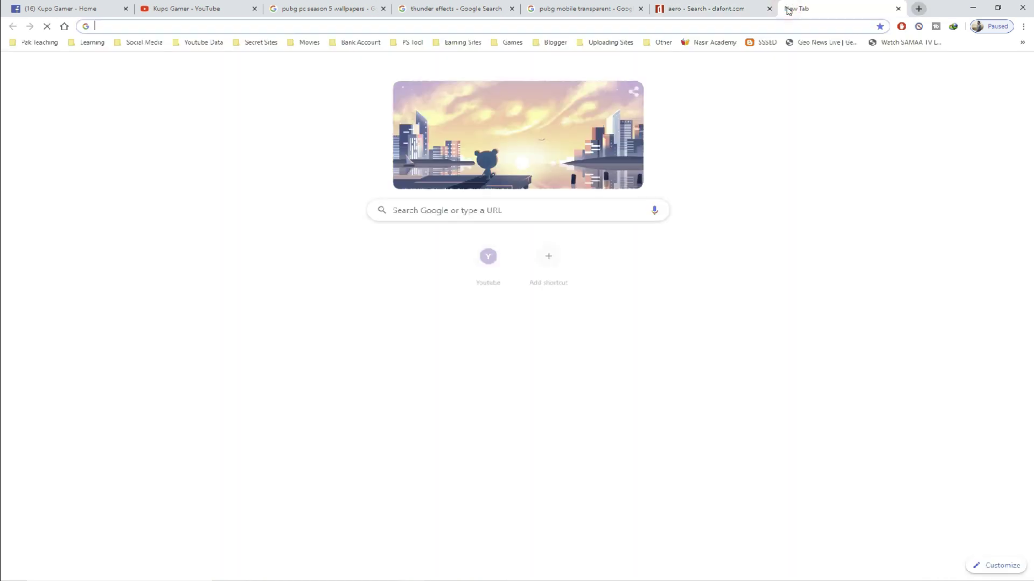
text(GRADIENTS)
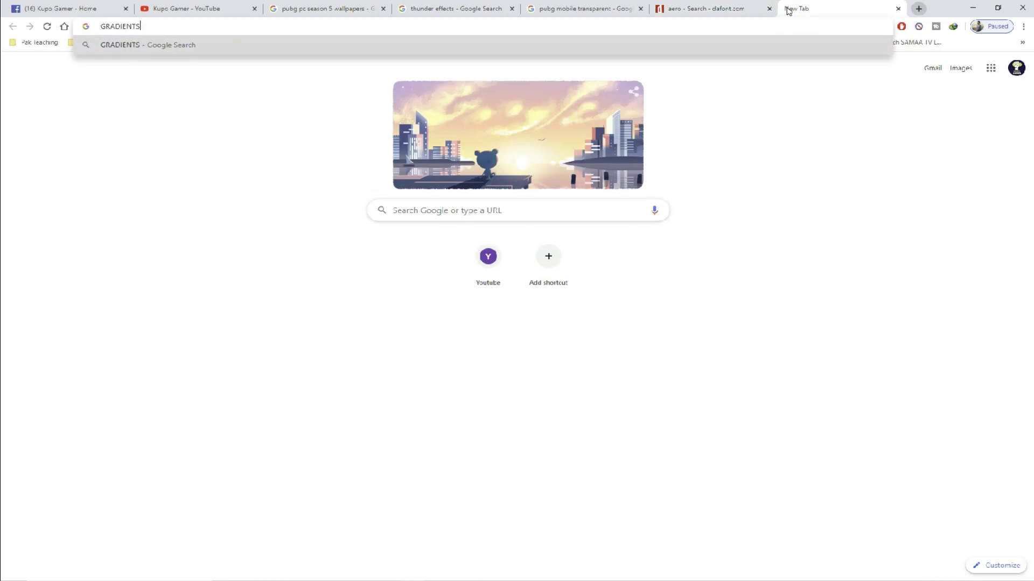
text( FOR PHOTOSHOP)
key(Return)
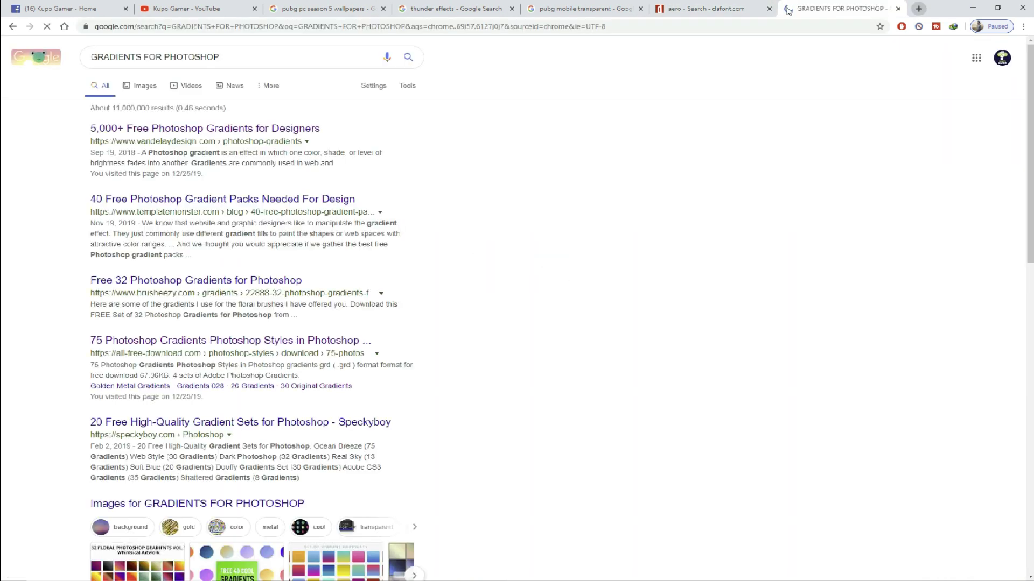
scroll(268, 418, down, 3)
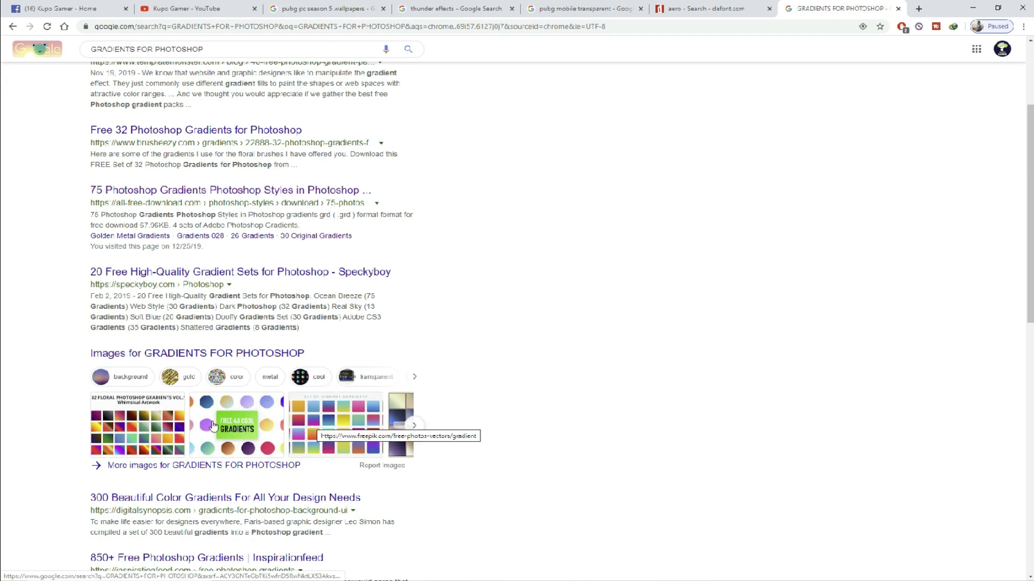
scroll(214, 425, up, 3)
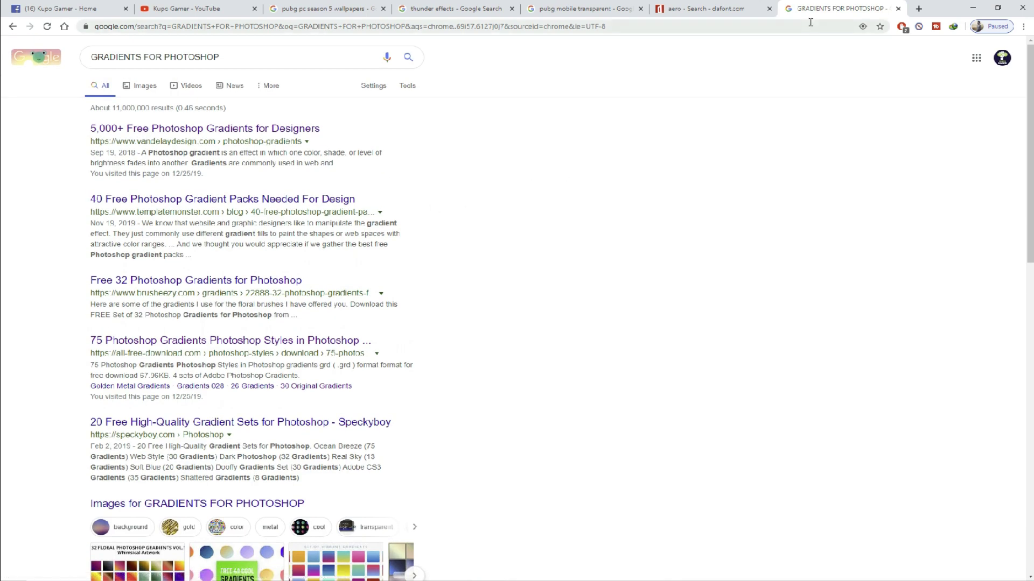
click(972, 8)
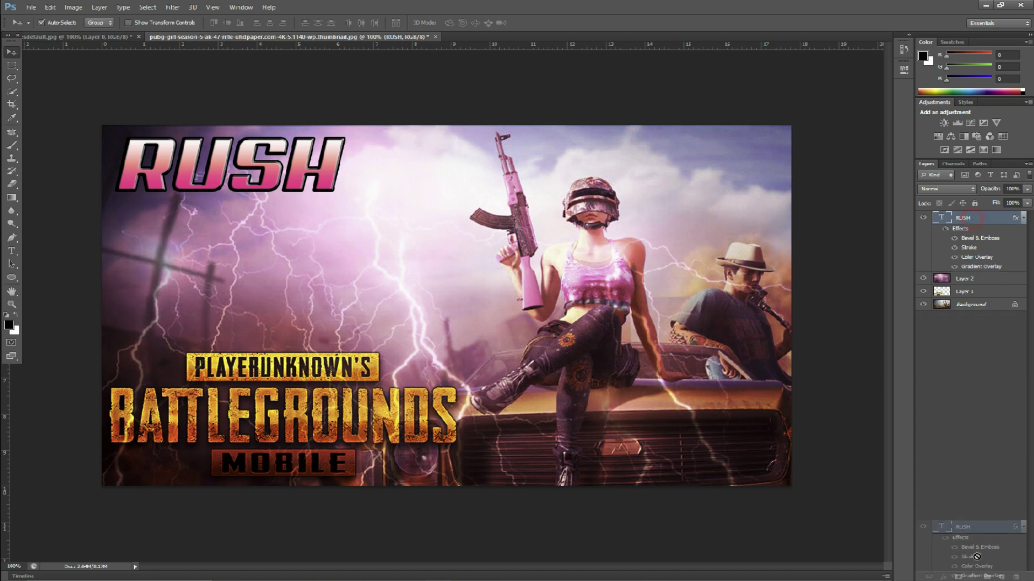
Duplicate the RUSH layer, move the copy below, and retype it as GAMEPLAY
drag(972, 219, 1001, 576)
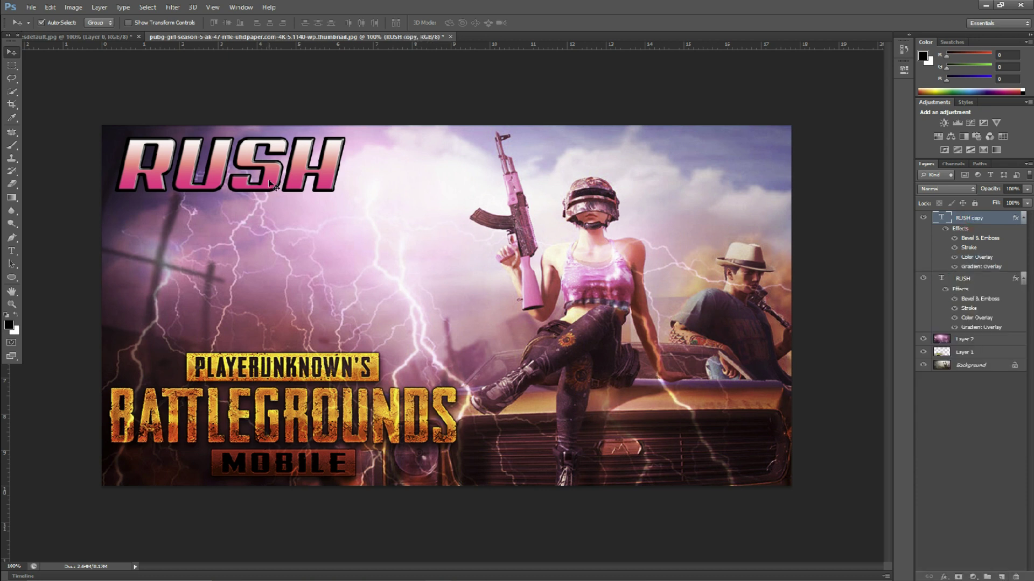
mouse_move(269, 182)
mouse_down()
mouse_move(260, 294)
mouse_move(261, 242)
mouse_up()
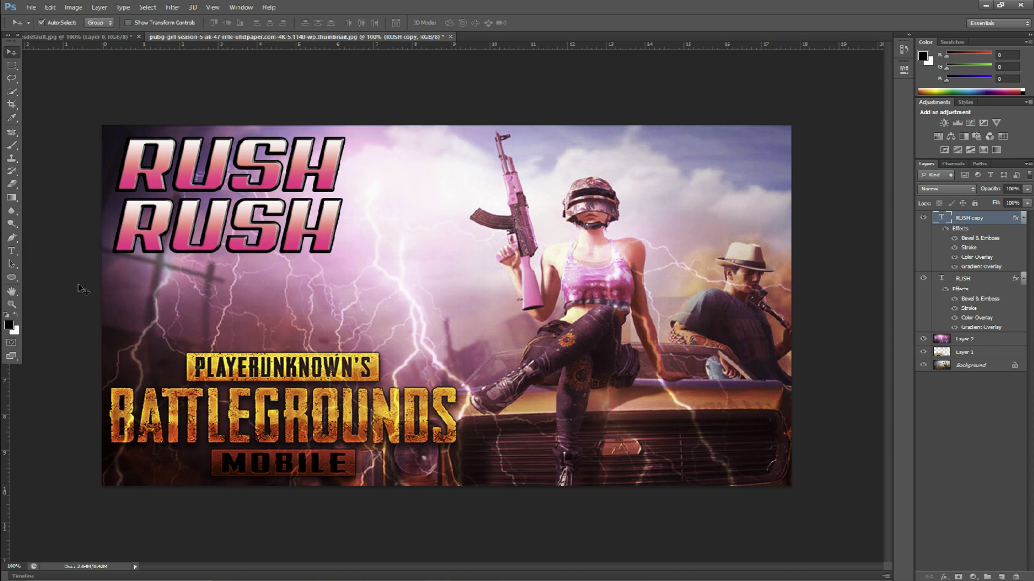
click(11, 251)
click(337, 214)
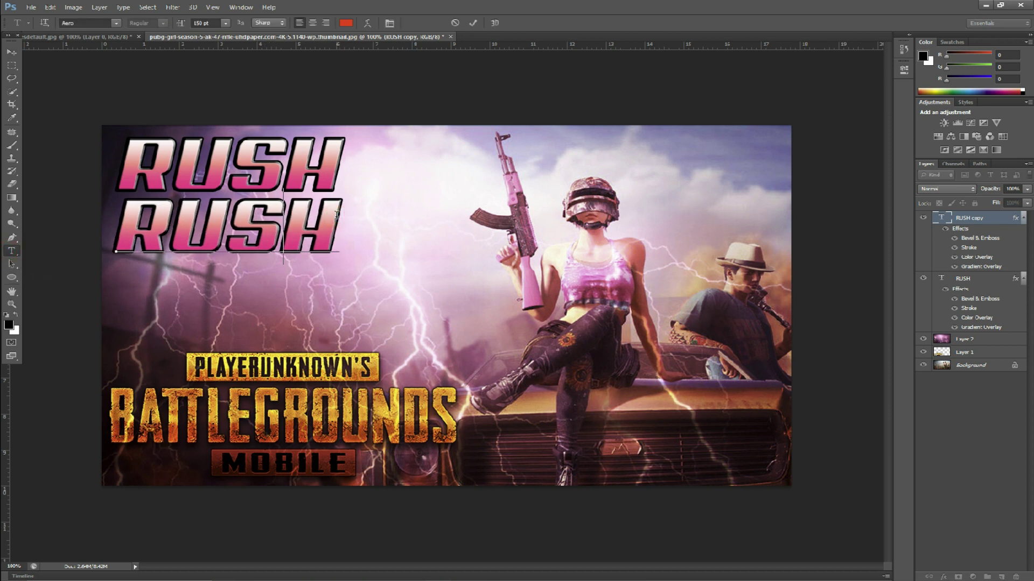
key(BackSpace)
key(BackSpace)
key(BackSpace)
key(BackSpace)
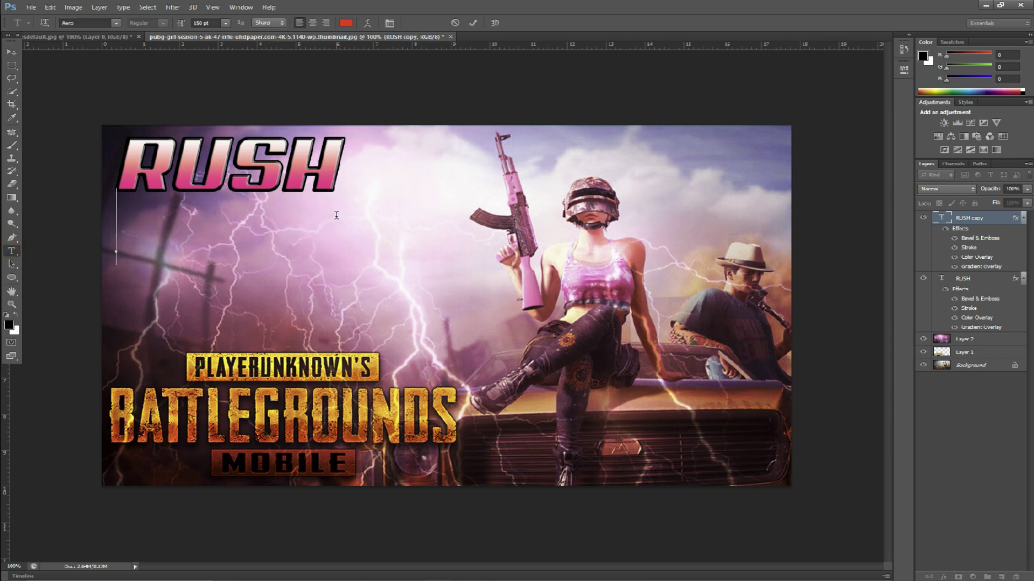
text(GAMEPLAY)
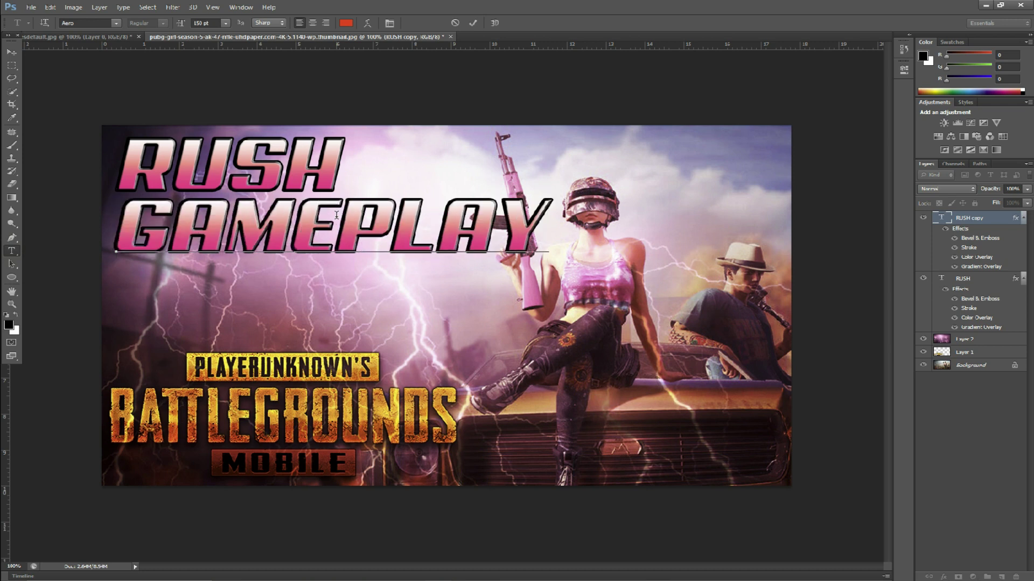
click(12, 52)
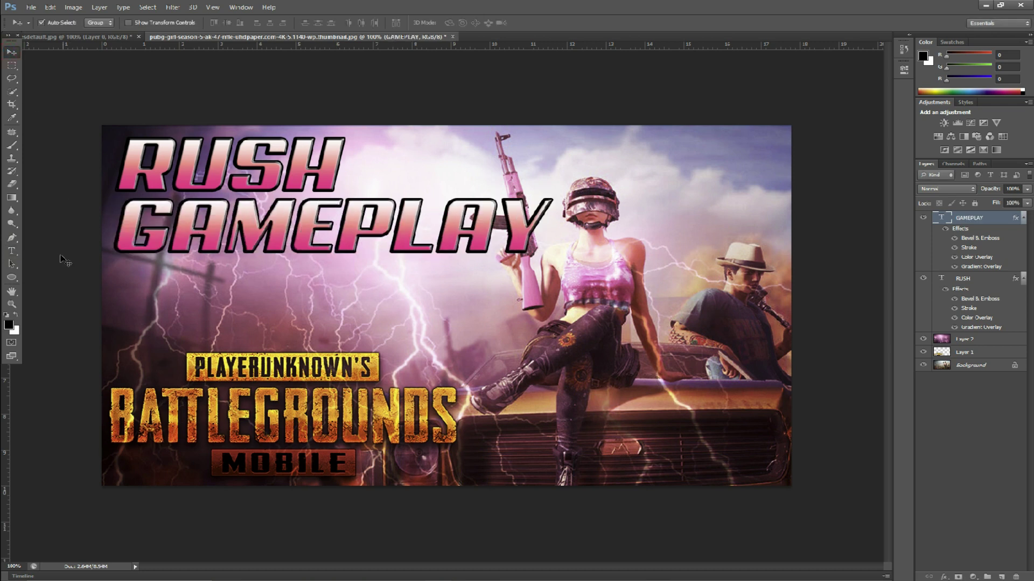
Set GAMEPLAY to 100 pt and shift it up and right under RUSH
click(12, 251)
click(211, 24)
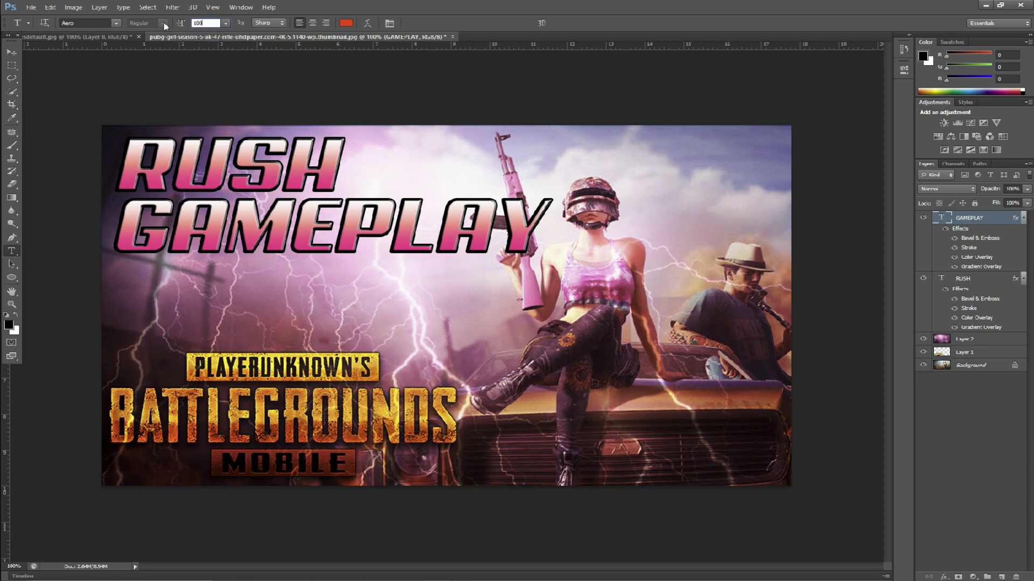
text(00)
key(Return)
click(11, 51)
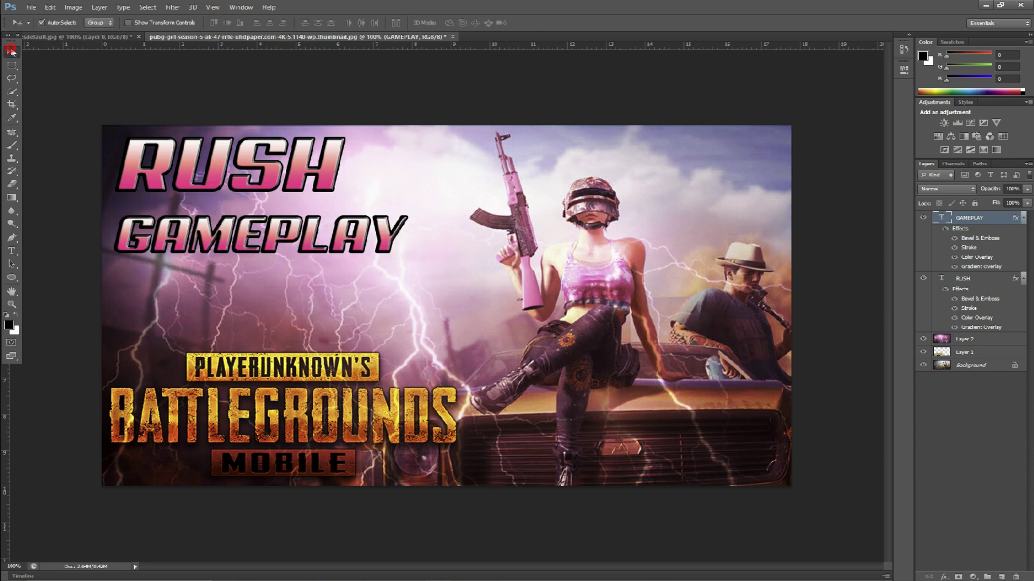
drag(167, 238, 214, 219)
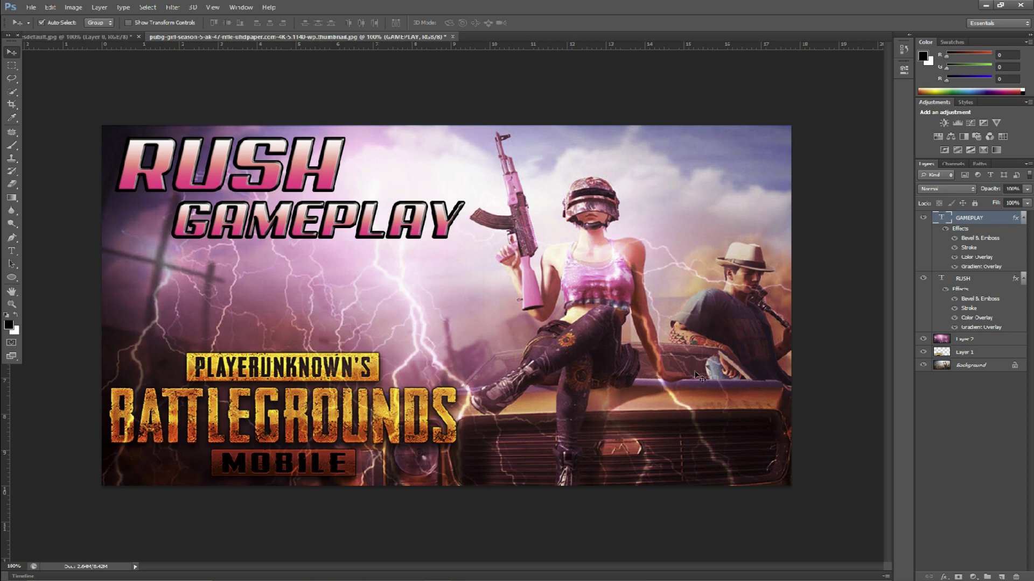
Reduce the Stroke size on GAMEPLAY for a slightly thinner outline
click(942, 577)
click(951, 479)
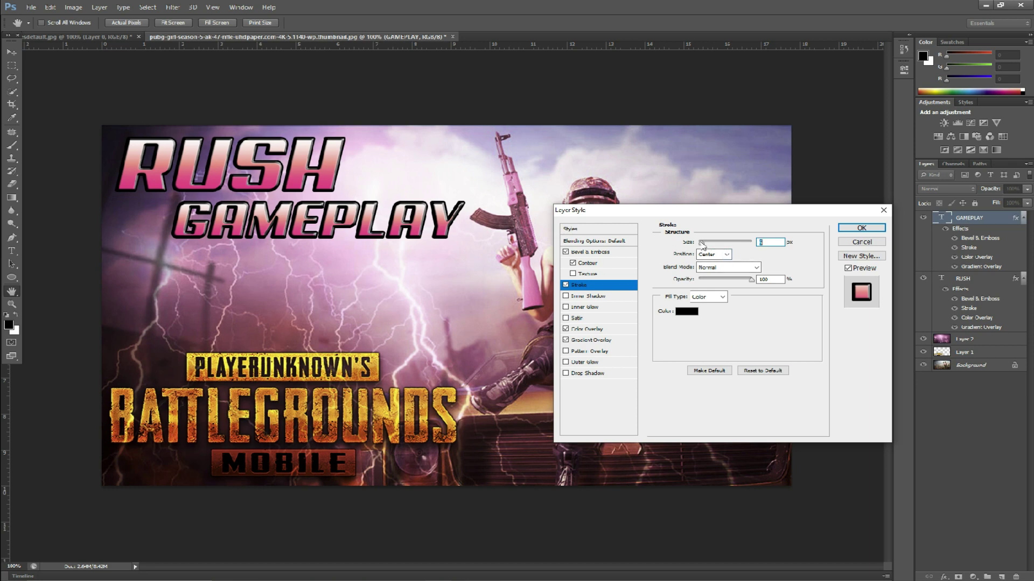
drag(702, 243, 699, 243)
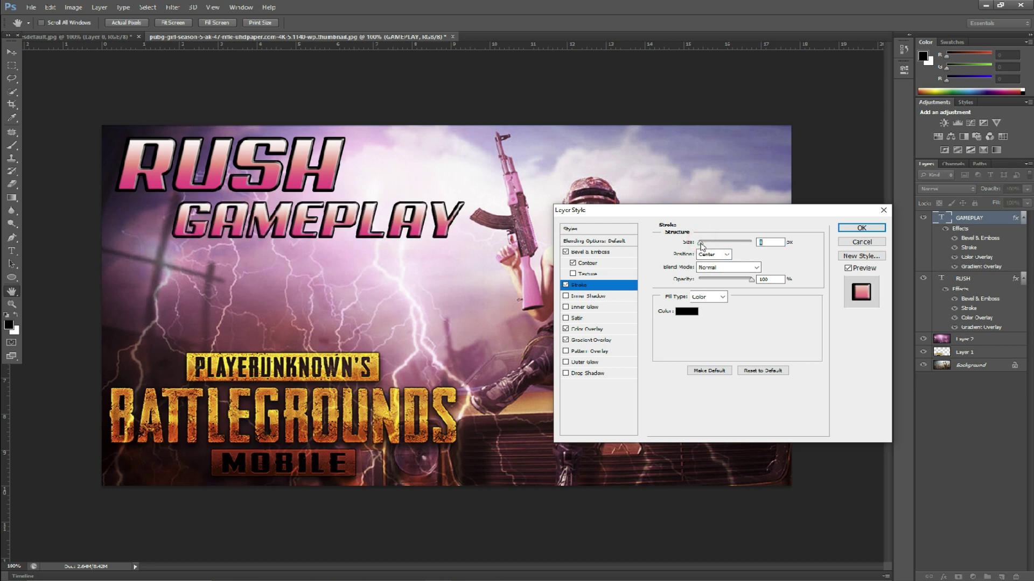
click(877, 231)
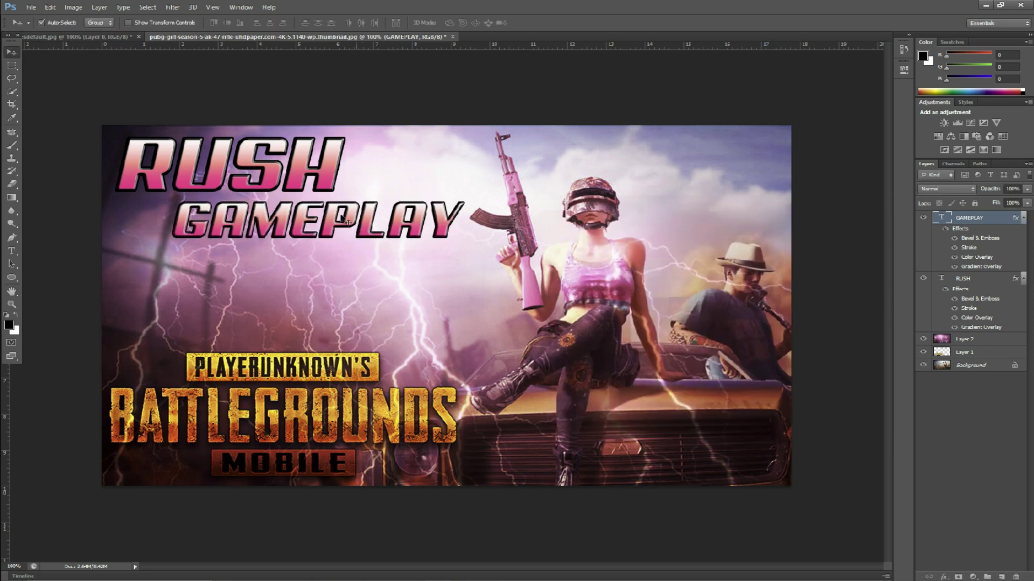
click(273, 183)
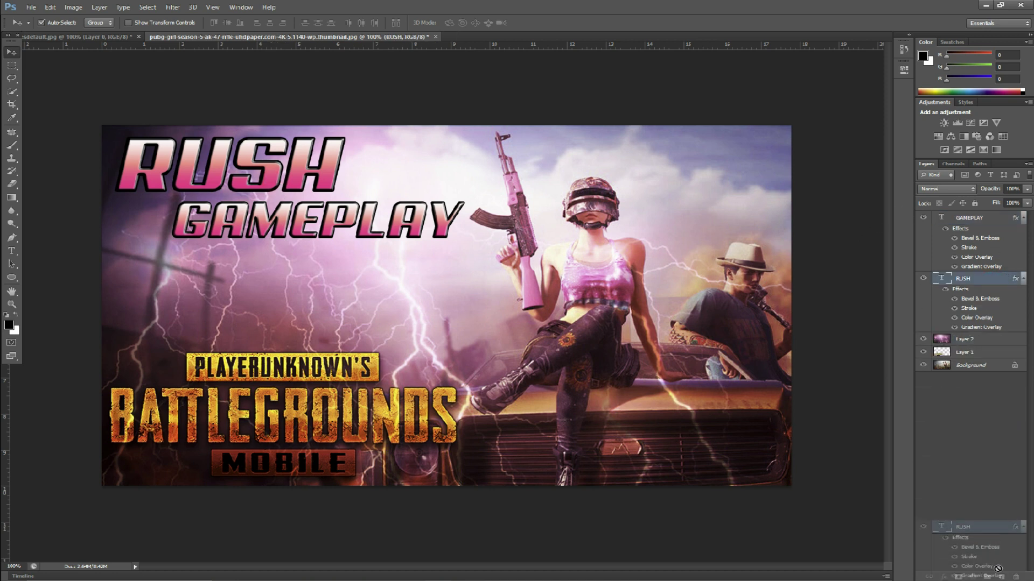
Duplicate RUSH, move the copy below GAMEPLAY, and retype it as CUSTOM
drag(1006, 277, 1001, 576)
drag(280, 178, 240, 294)
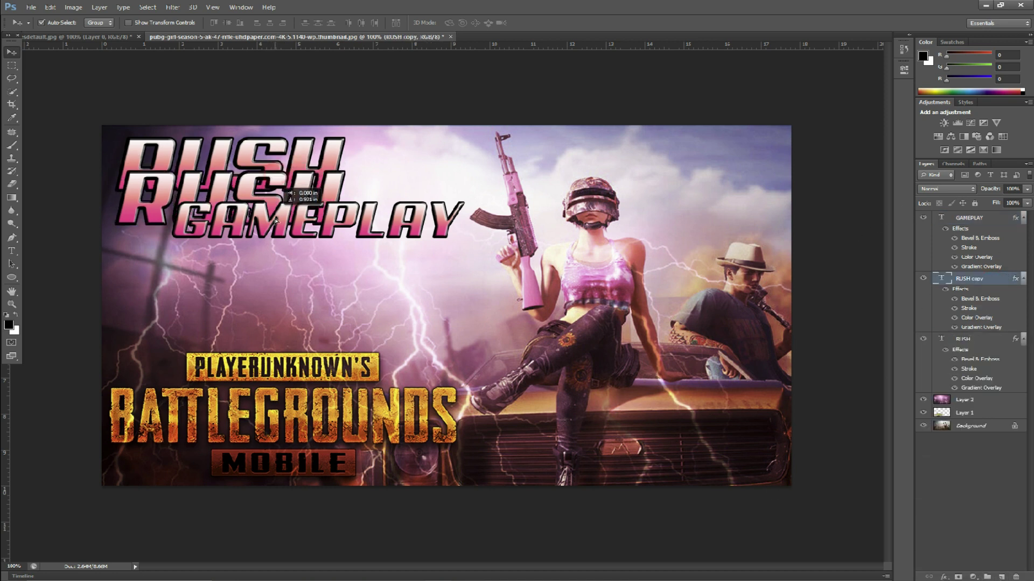
click(12, 251)
click(328, 261)
key(BackSpace)
key(BackSpace)
key(BackSpace)
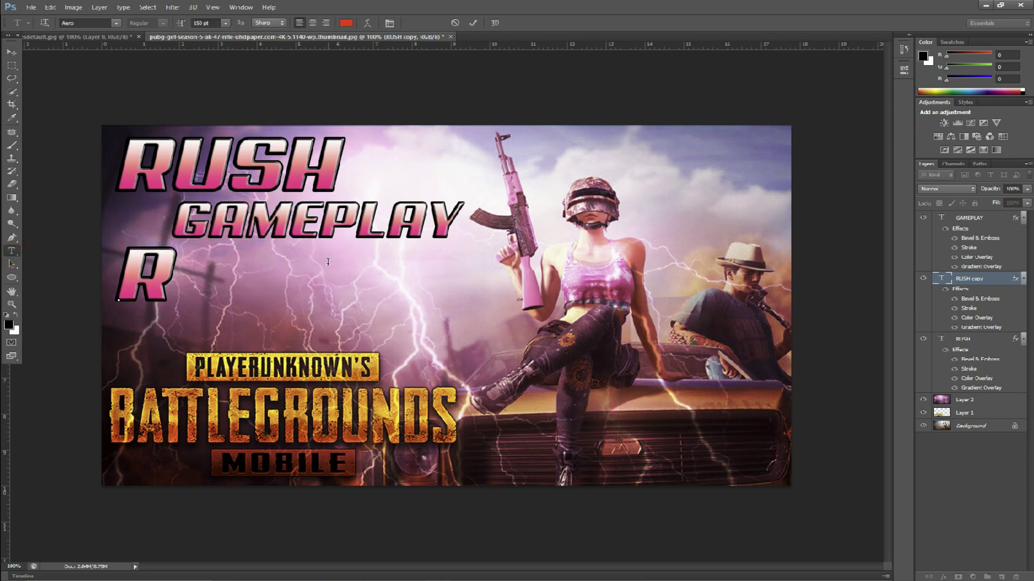
key(BackSpace)
text(CUS)
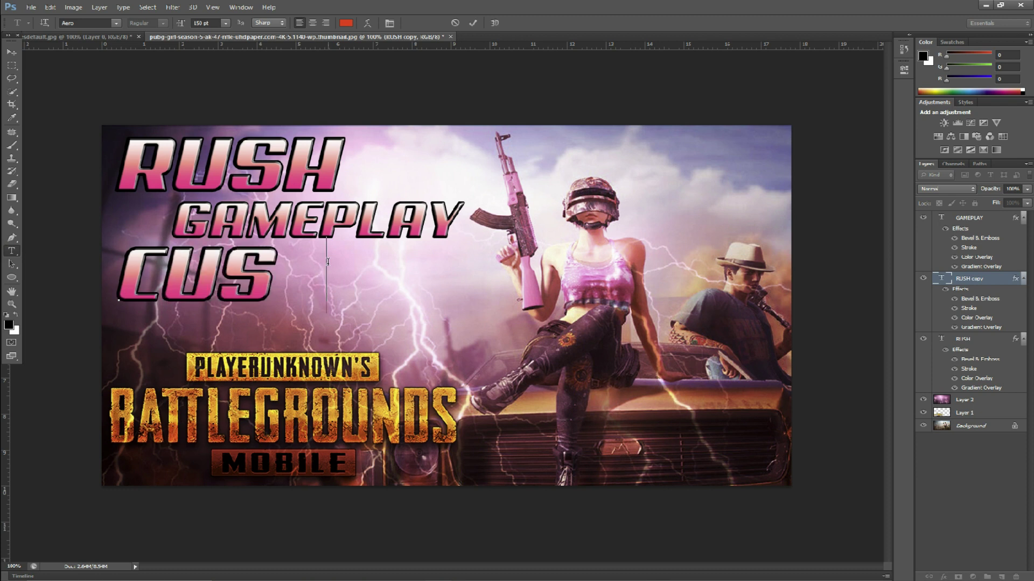
text(TOM)
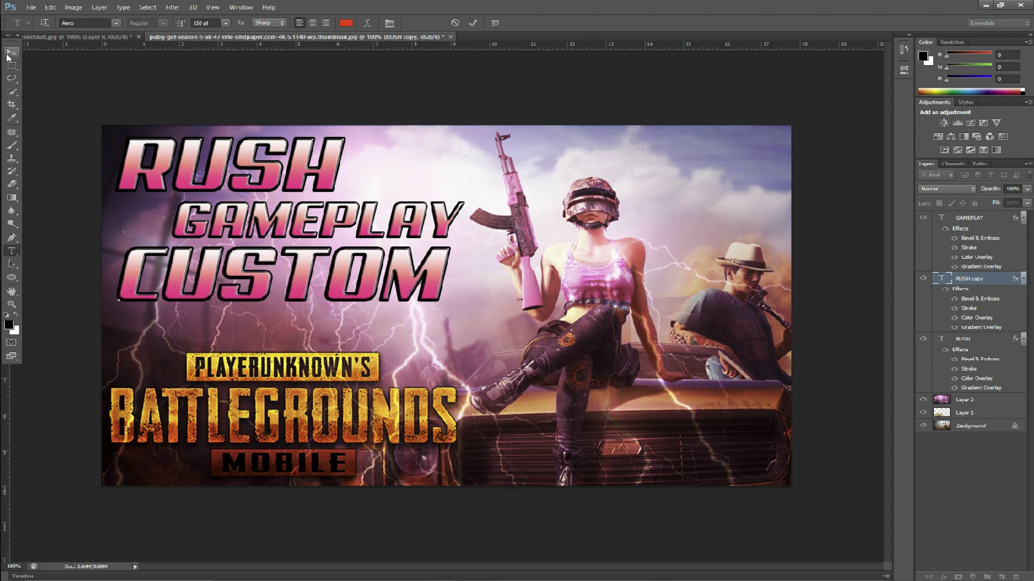
Commit the CUSTOM text and duplicate the GAMEPLAY text layer
click(12, 52)
click(247, 221)
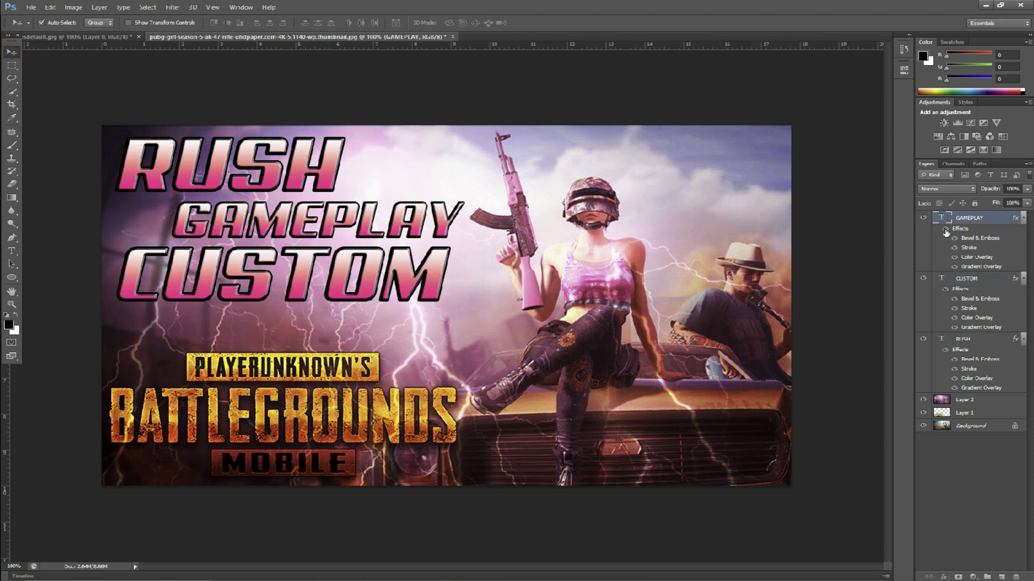
drag(1001, 579, 997, 577)
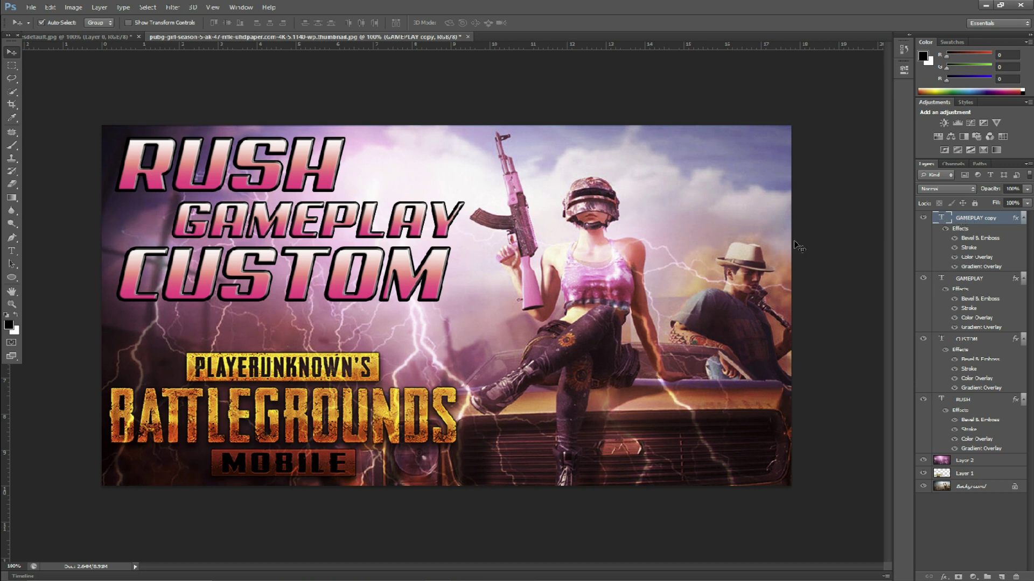
Move the GAMEPLAY copy below CUSTOM, retype it as ROOMS, and shift it right
drag(366, 226, 365, 334)
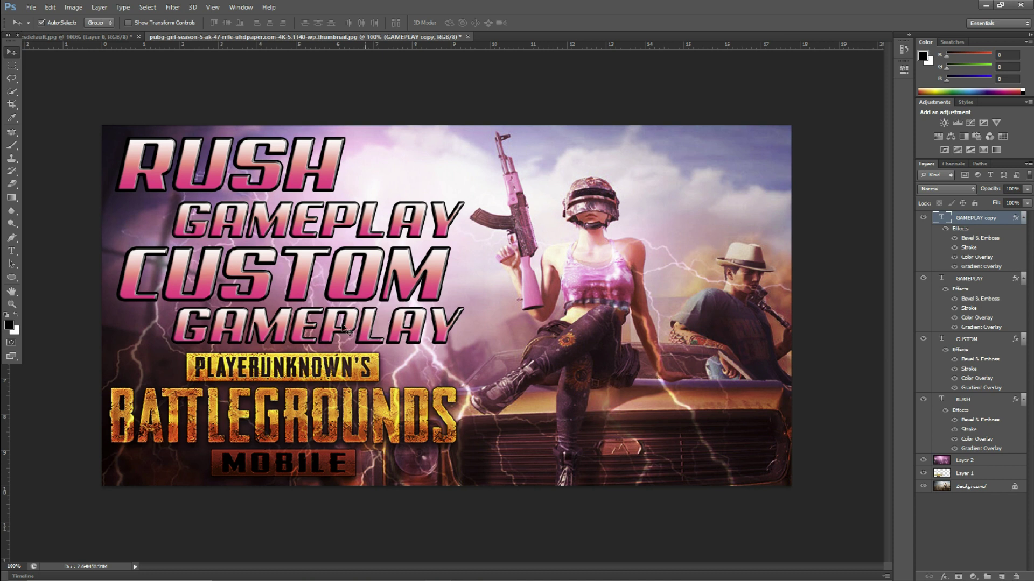
click(12, 250)
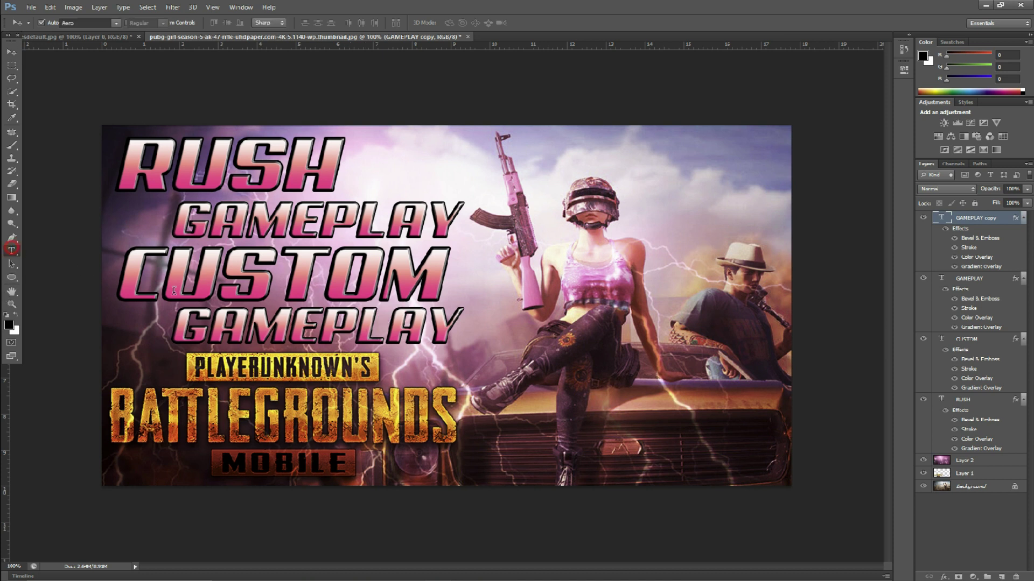
click(447, 322)
key(BackSpace)
key(BackSpace)
key(BackSpace)
key(BackSpace)
key(BackSpace)
key(BackSpace)
key(BackSpace)
key(BackSpace)
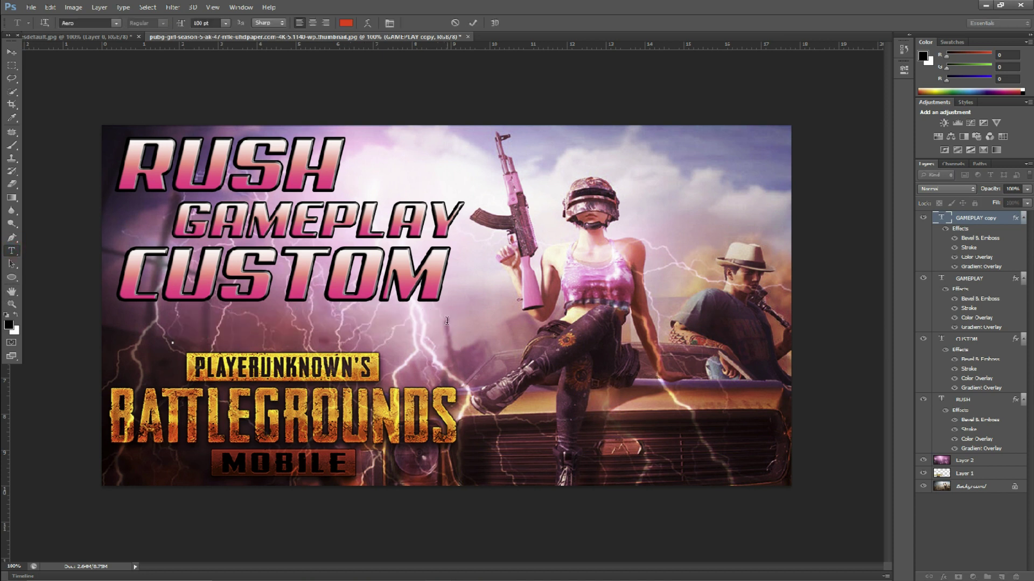
text(ROOM)
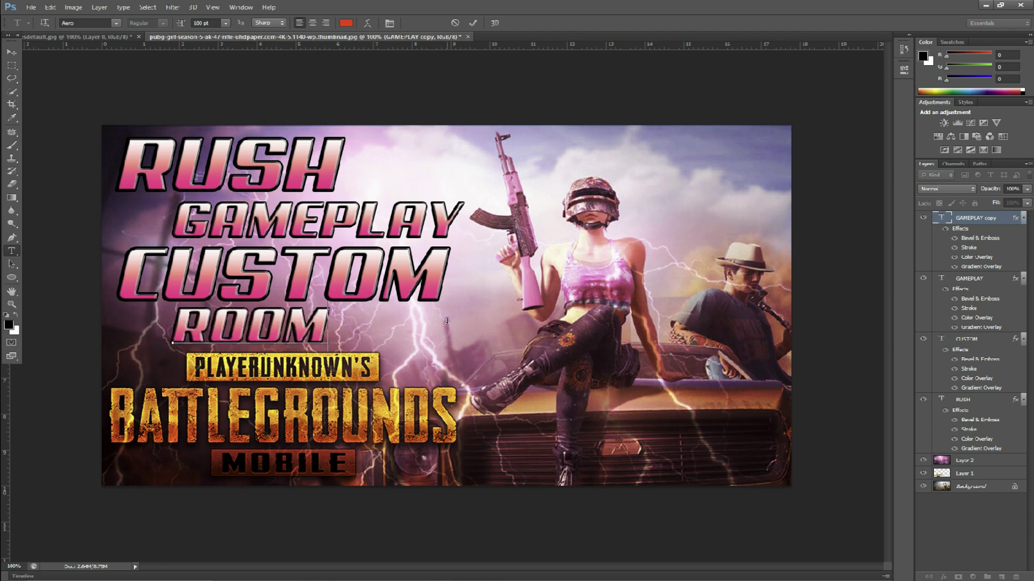
text(S)
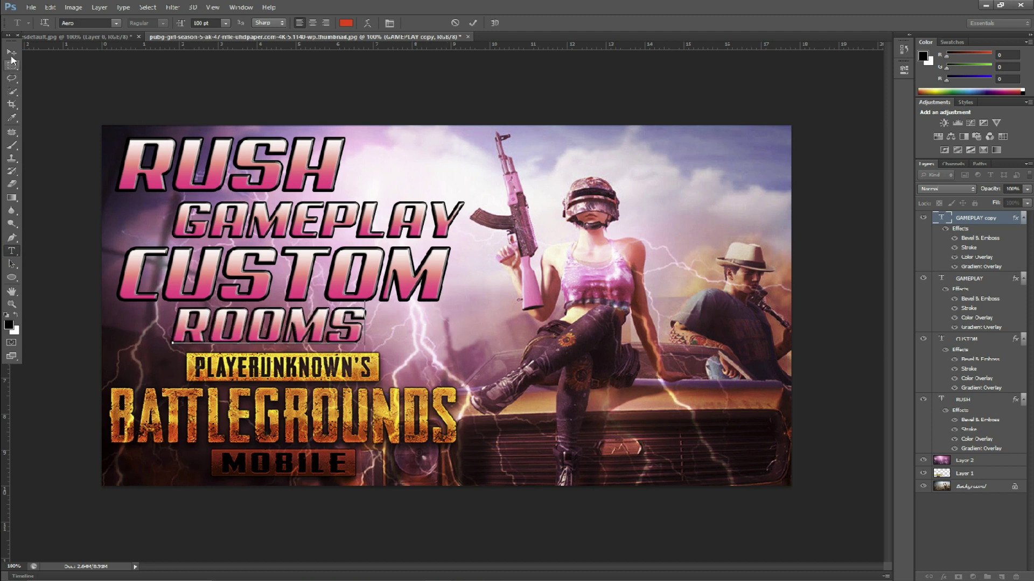
click(11, 52)
drag(236, 334, 314, 336)
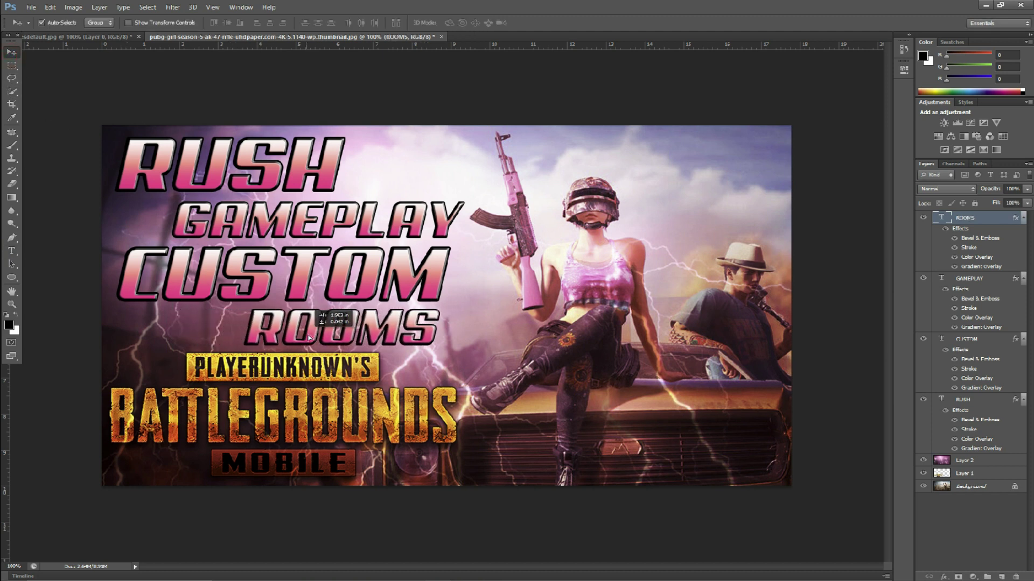
click(303, 279)
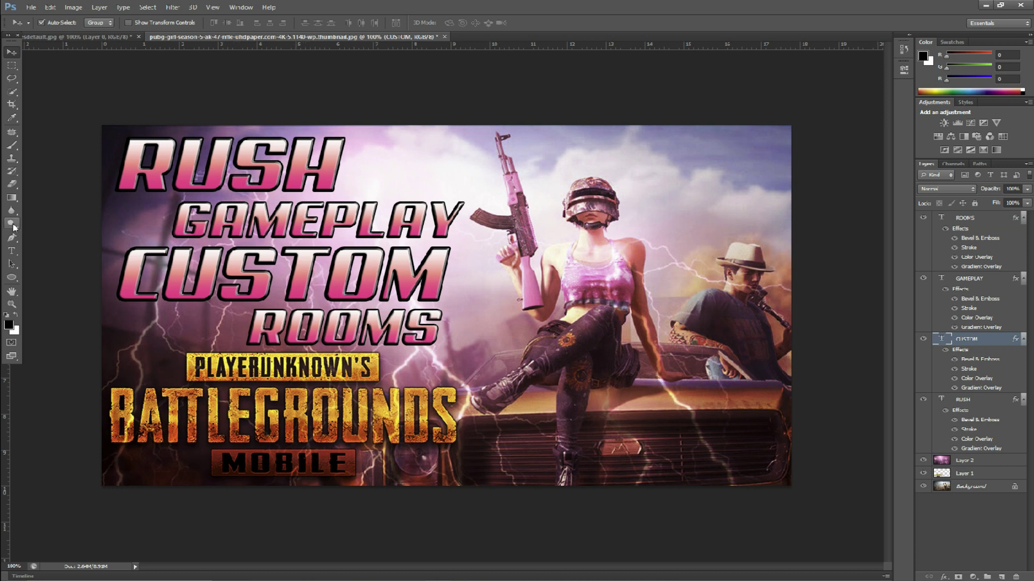
Set the CUSTOM line in the PaybAck font
click(11, 251)
click(117, 24)
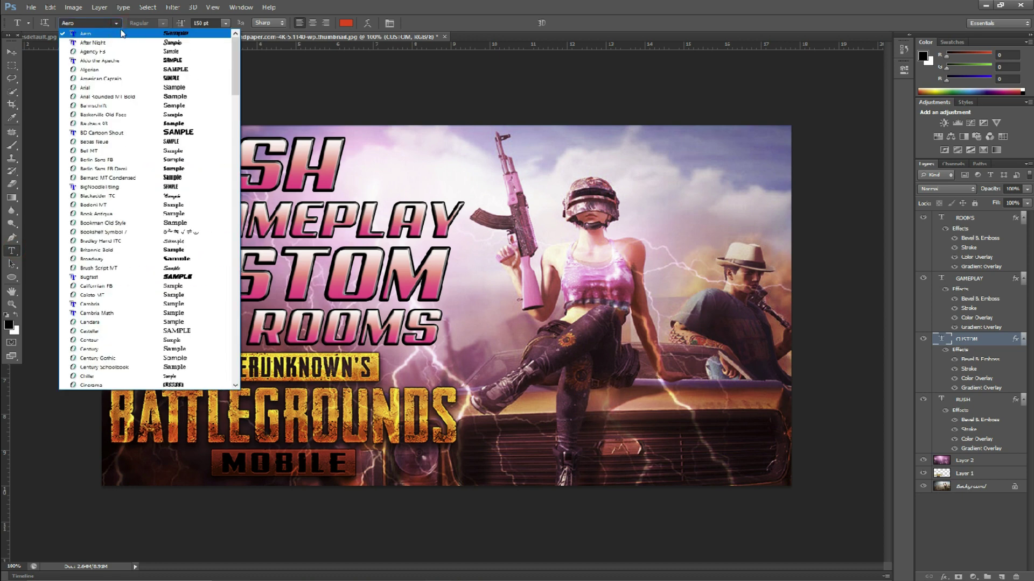
scroll(218, 194, down, 2)
scroll(218, 191, down, 5)
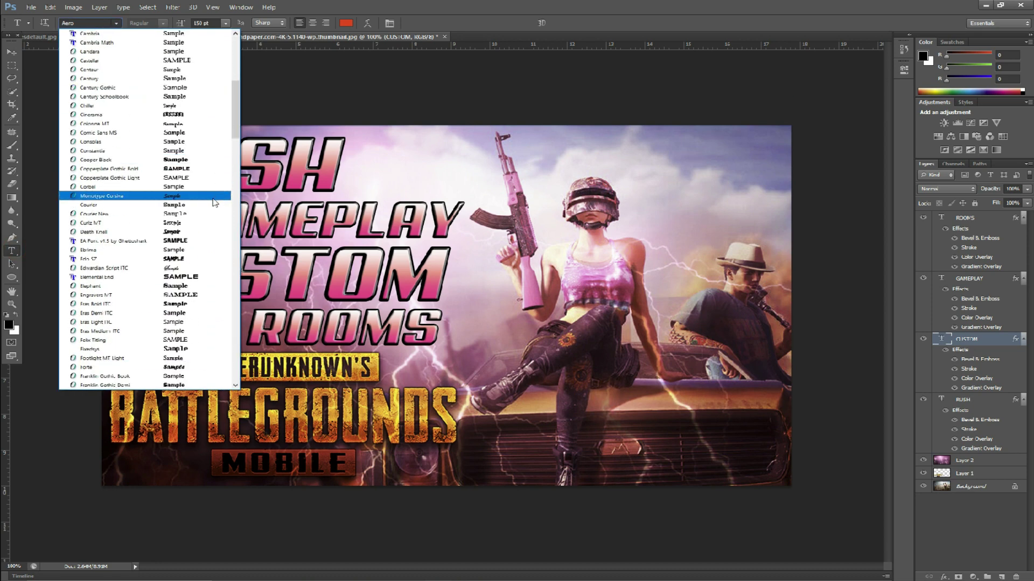
drag(234, 117, 234, 257)
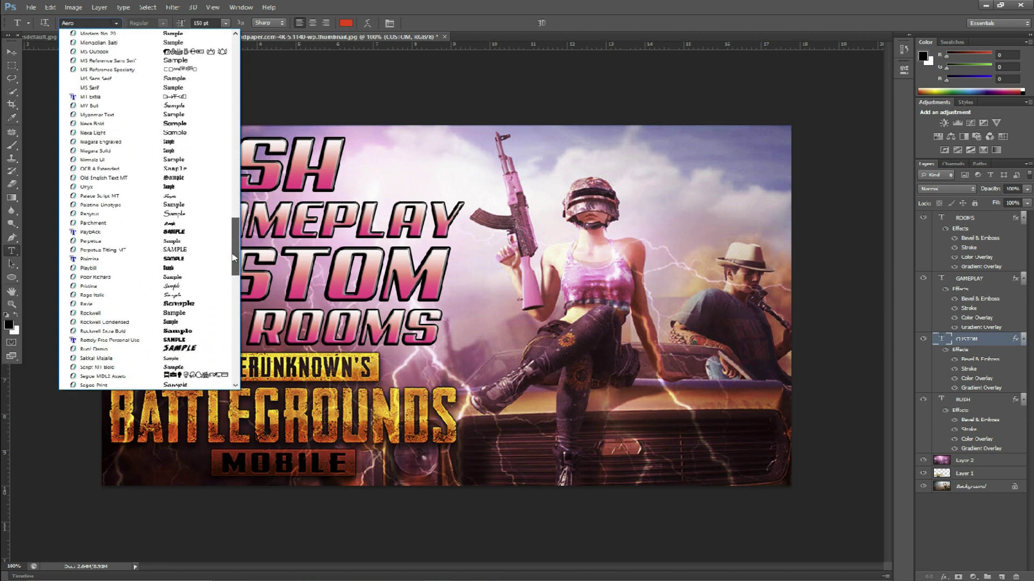
click(183, 233)
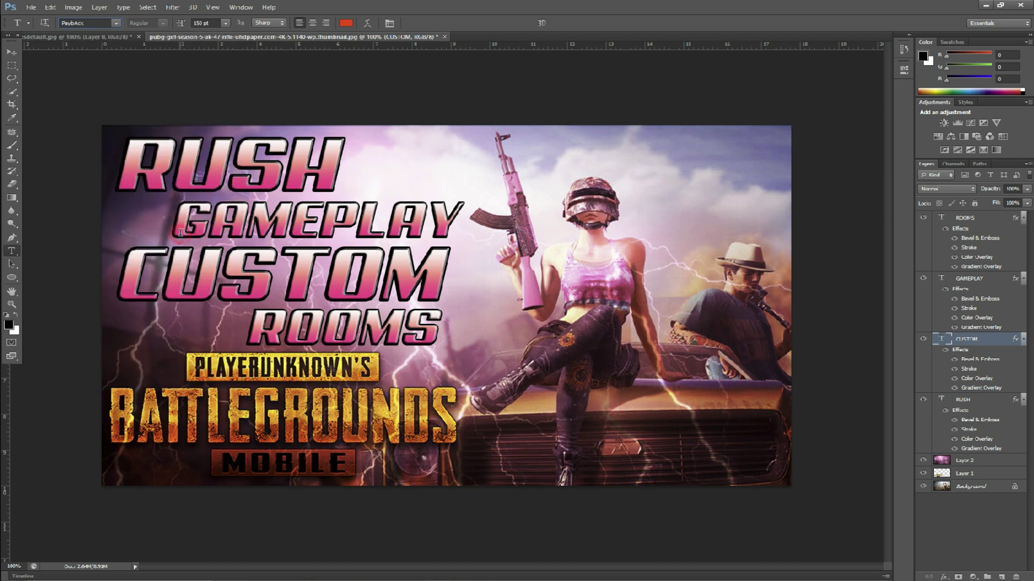
click(12, 53)
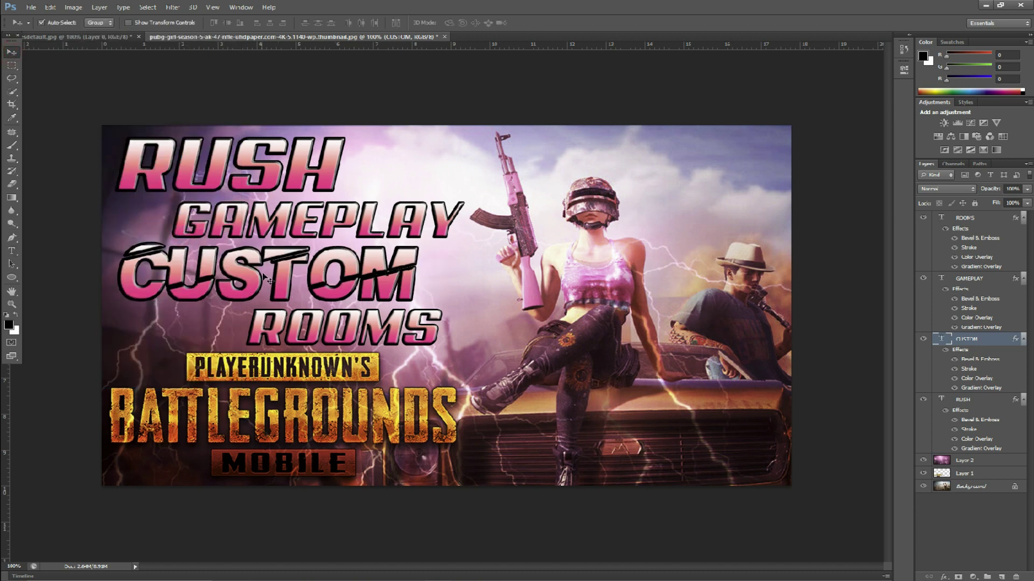
Set the ROOMS line in the PaybAck font too
click(276, 331)
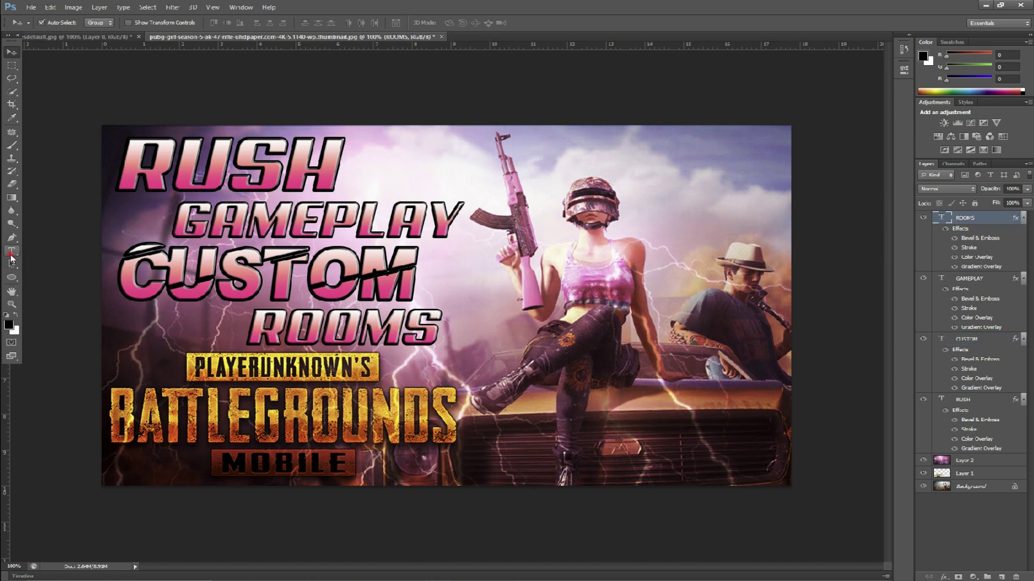
click(11, 251)
click(119, 24)
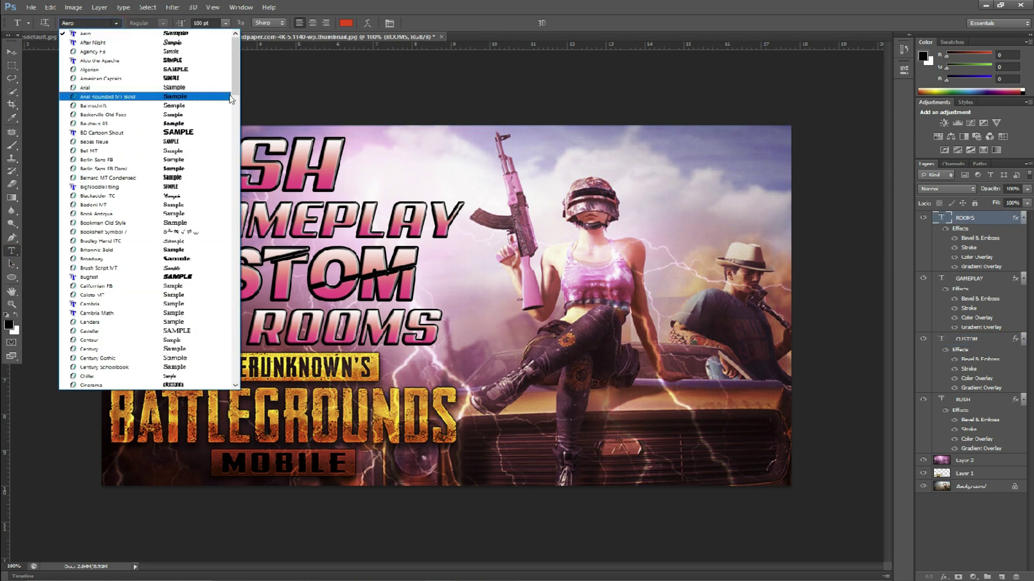
drag(233, 89, 241, 278)
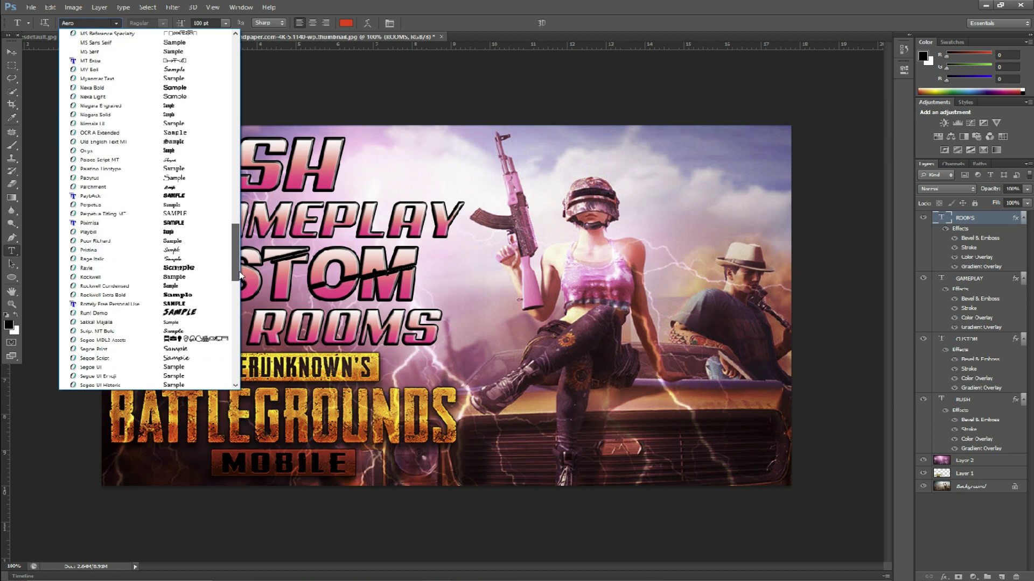
click(198, 196)
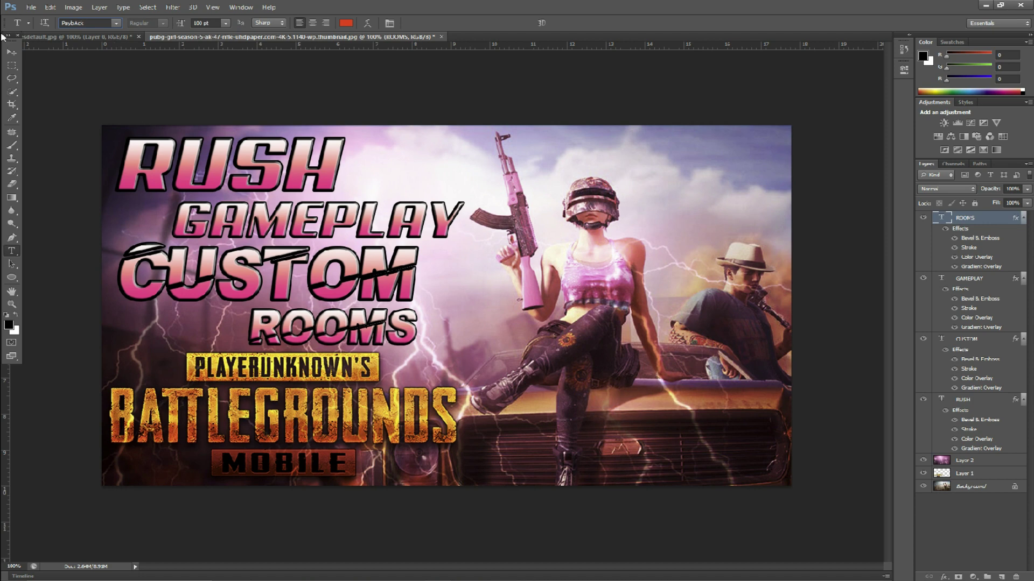
click(13, 50)
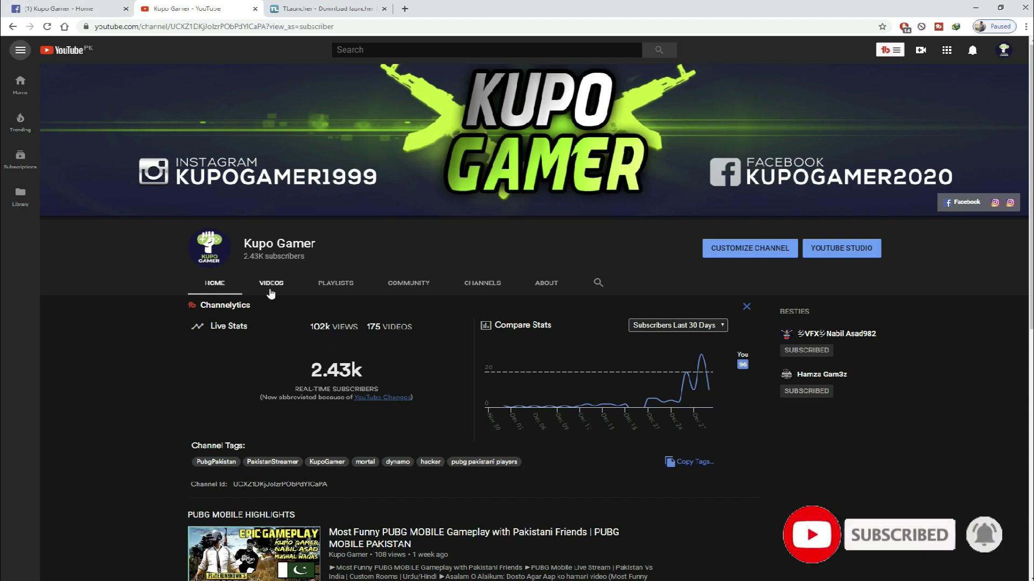
Switch to the browser tab showing the gaming channel's Facebook page
click(59, 9)
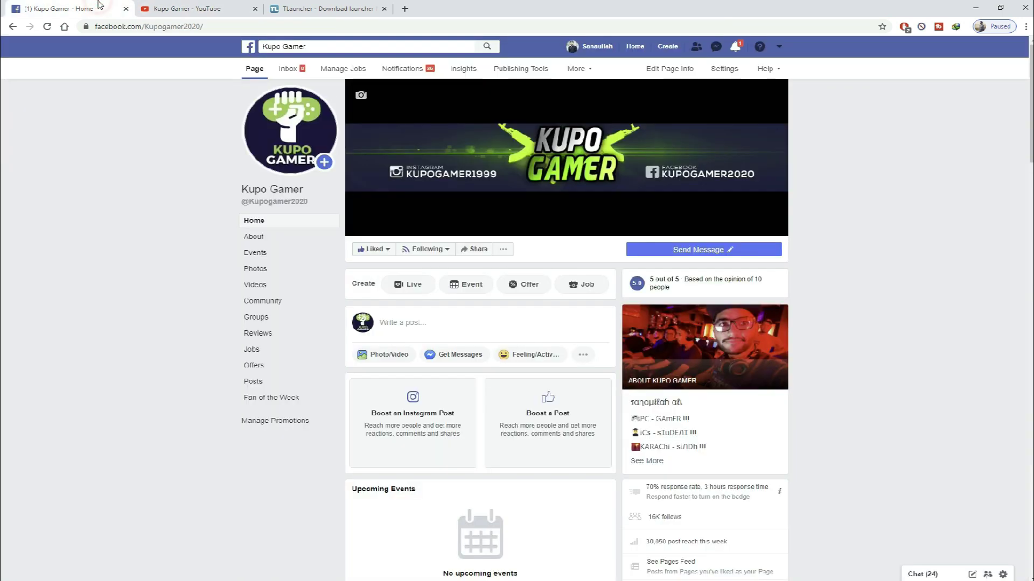